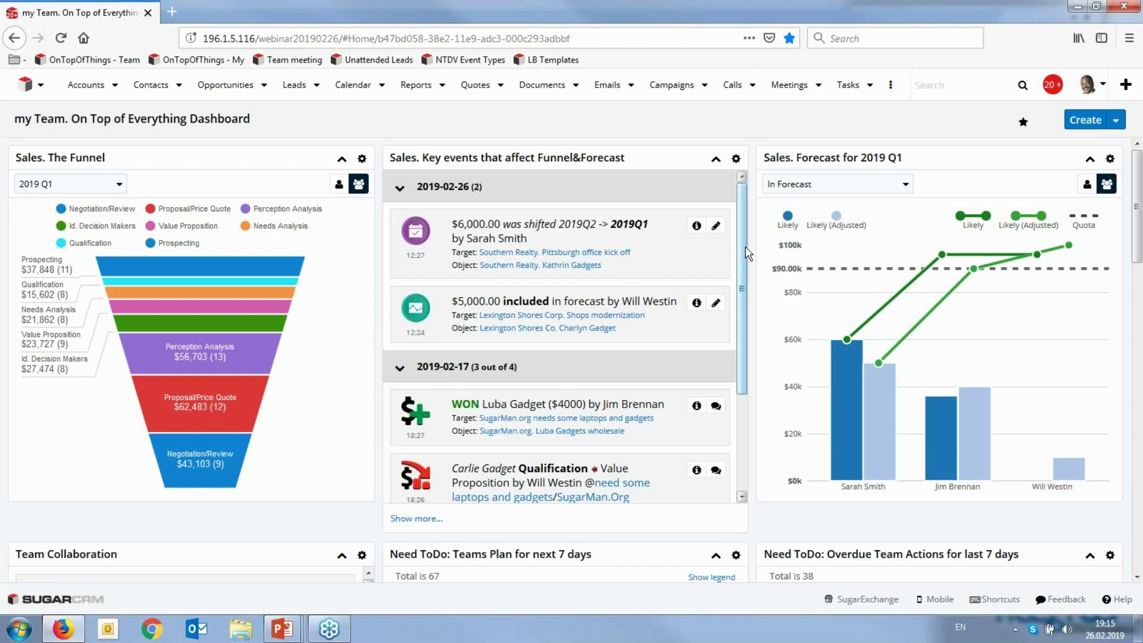
- Show the comments on the Carlie Gadget Qualification event in the Key events that affect Funnel&Forecast dashlet
drag(742, 262, 752, 365)
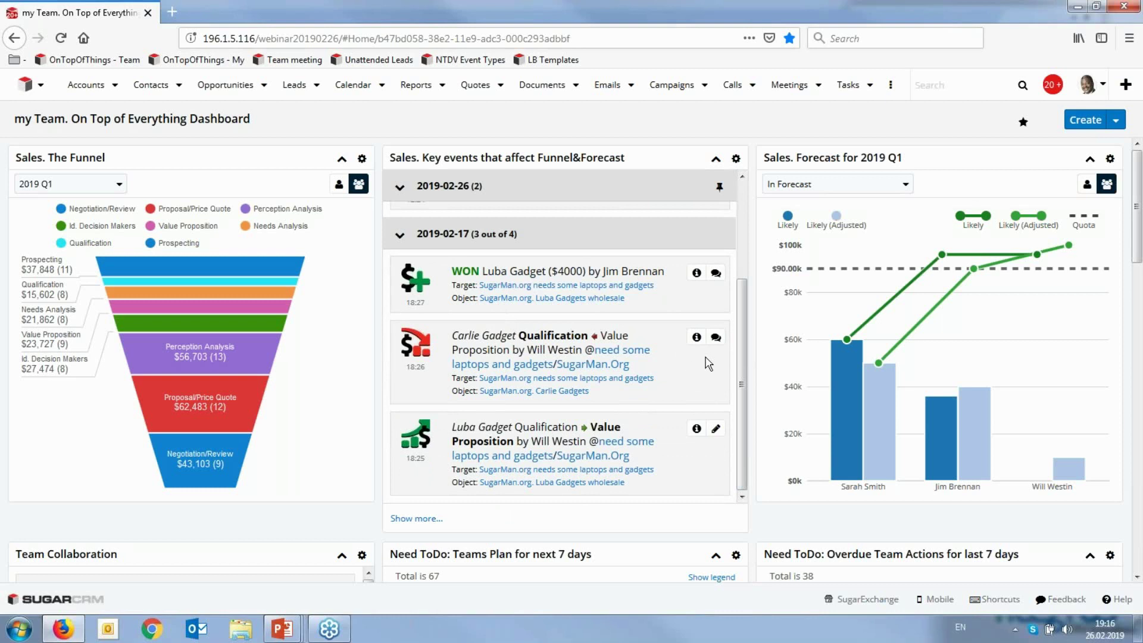
click(715, 337)
drag(742, 348, 746, 402)
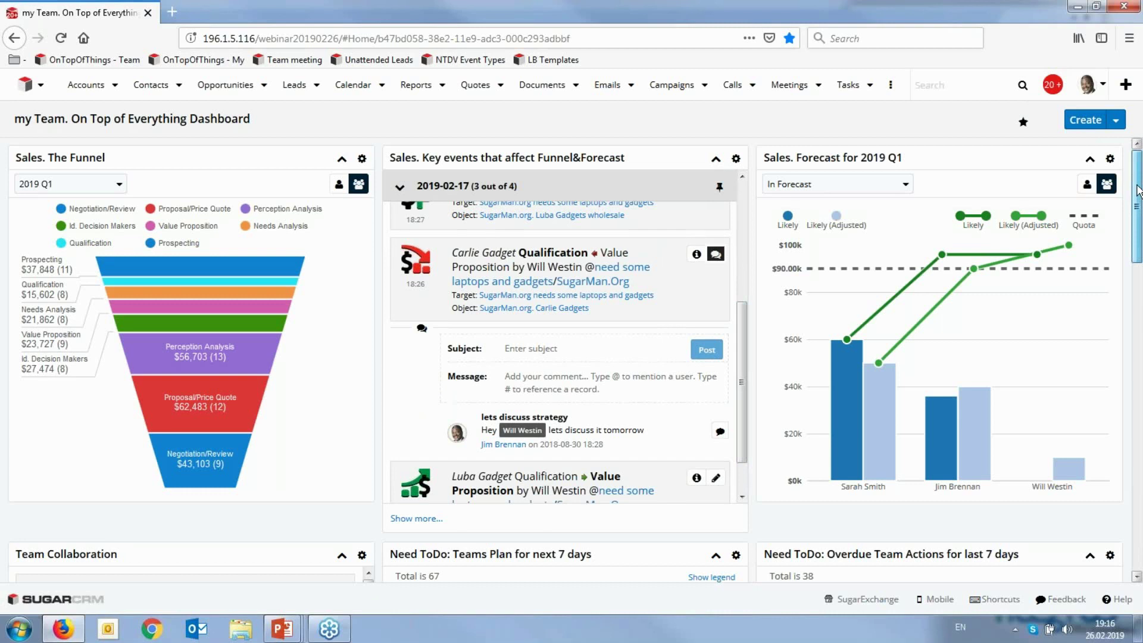
- Expand the priority delivery discussion on the Luba Gadget win in Team Collaboration and look through the other discussions
scroll(1138, 190, down, 1)
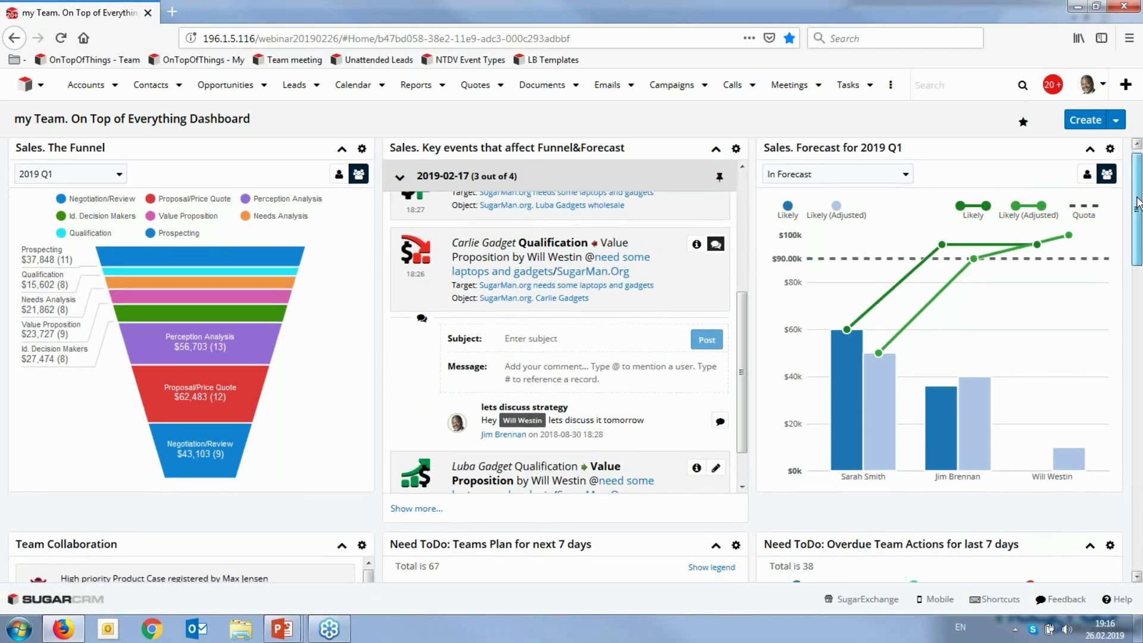
scroll(284, 249, down, 6)
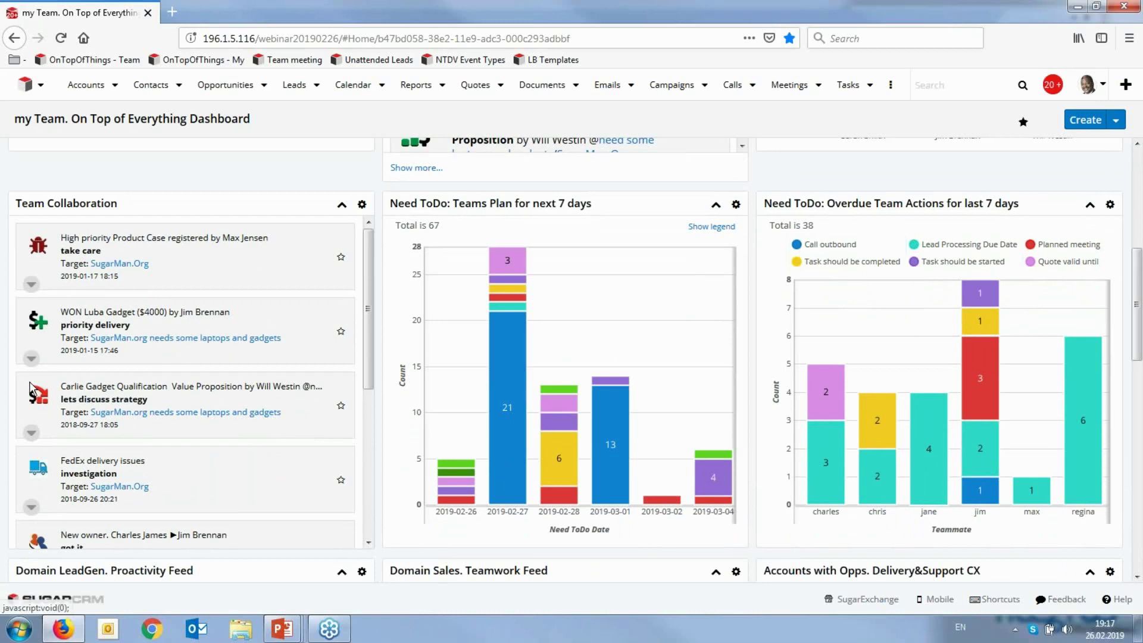
click(32, 359)
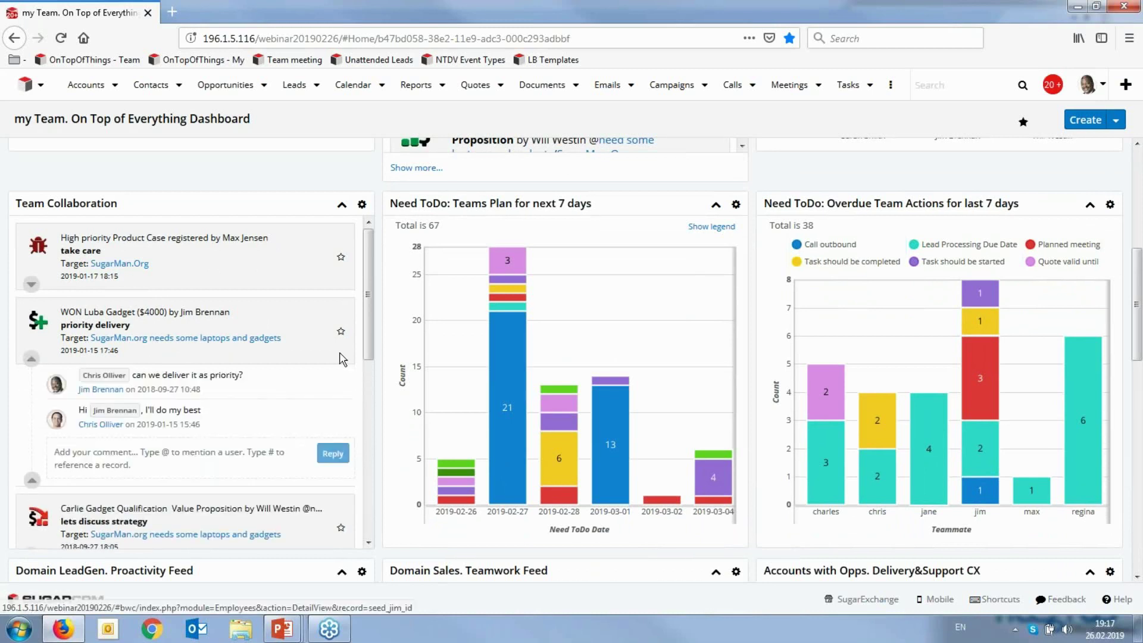
drag(370, 344, 375, 541)
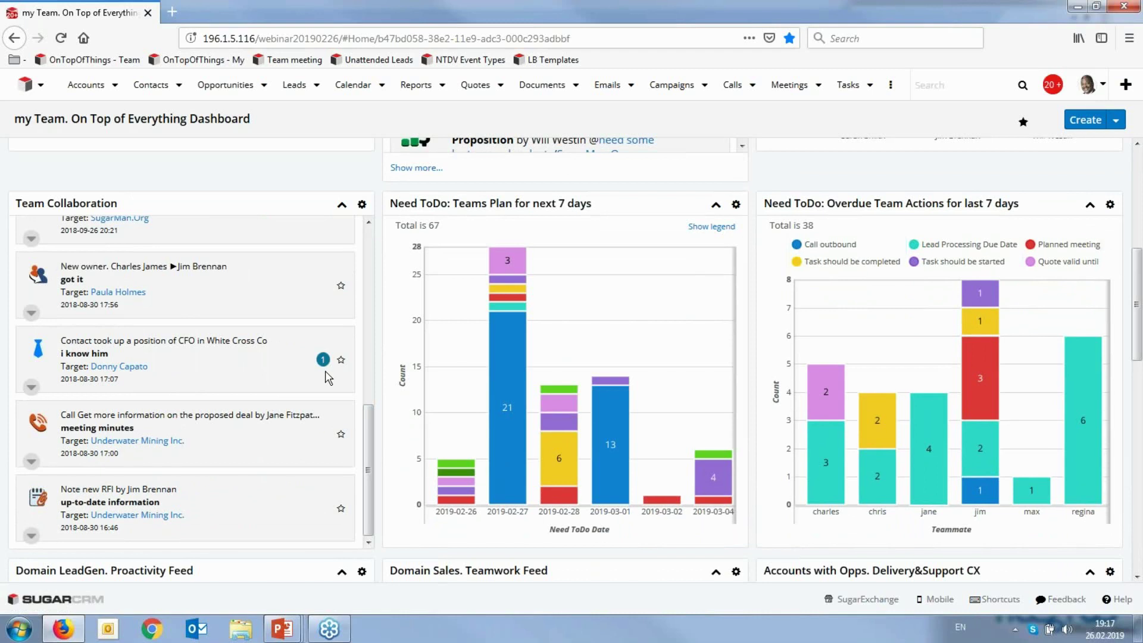
scroll(325, 375, up, 2)
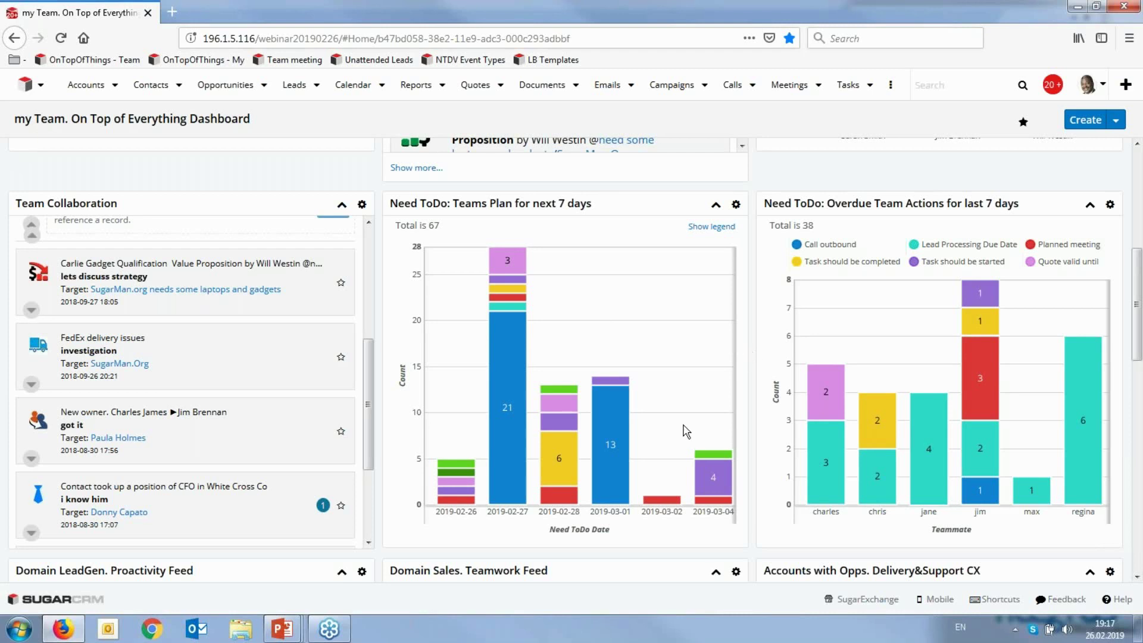
- Show the legend of the Teams Plan for next 7 days chart to read its event types, and hide it again
mouse_move(495, 494)
click(719, 232)
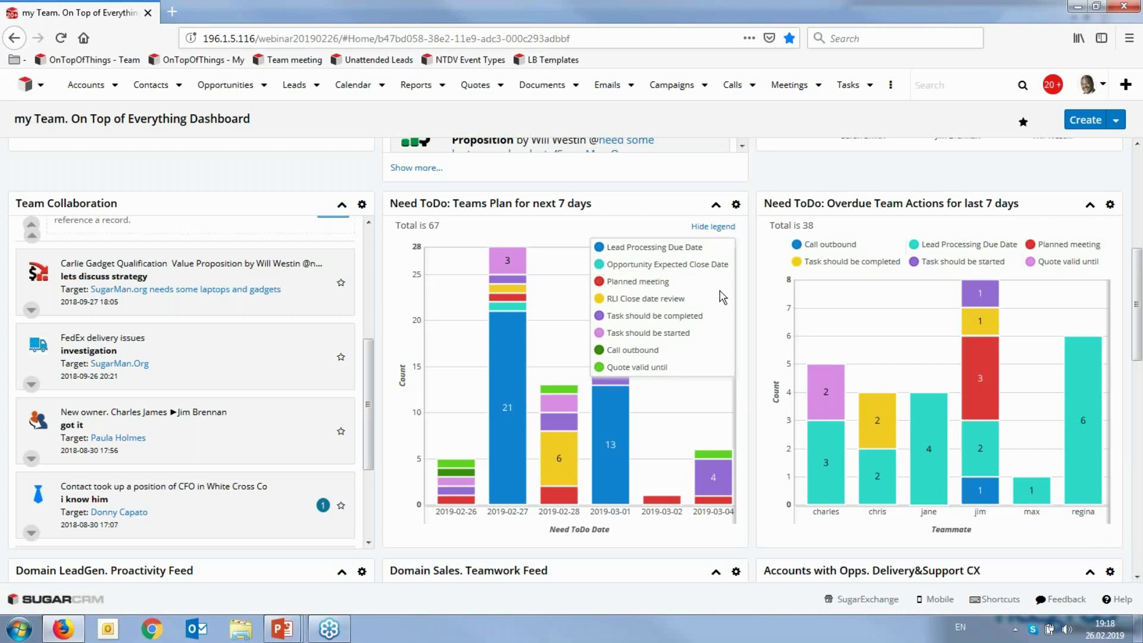
click(713, 227)
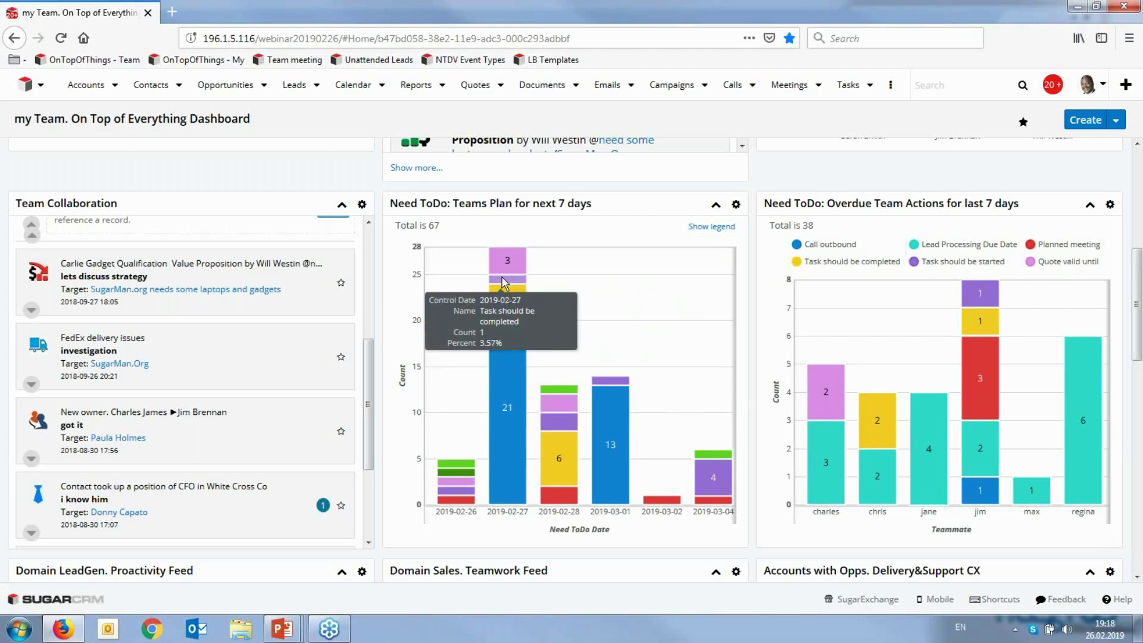
- List the Lead Processing Due Date events for 2019-02-27 from the Teams Plan chart and preview the second event's record
mouse_move(503, 276)
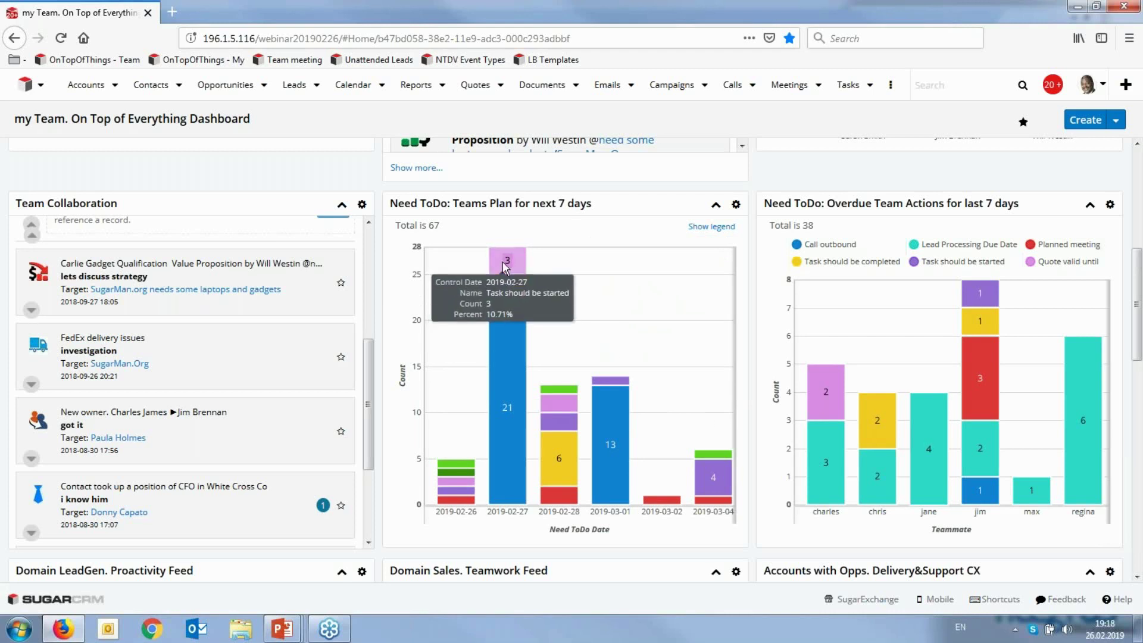
mouse_move(506, 408)
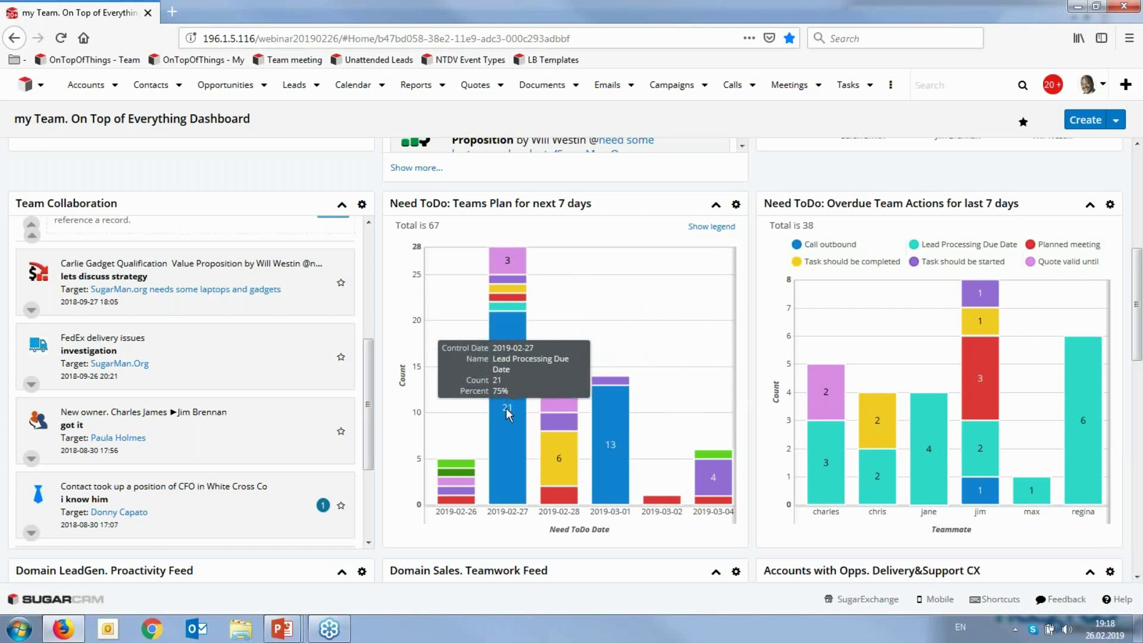
click(502, 312)
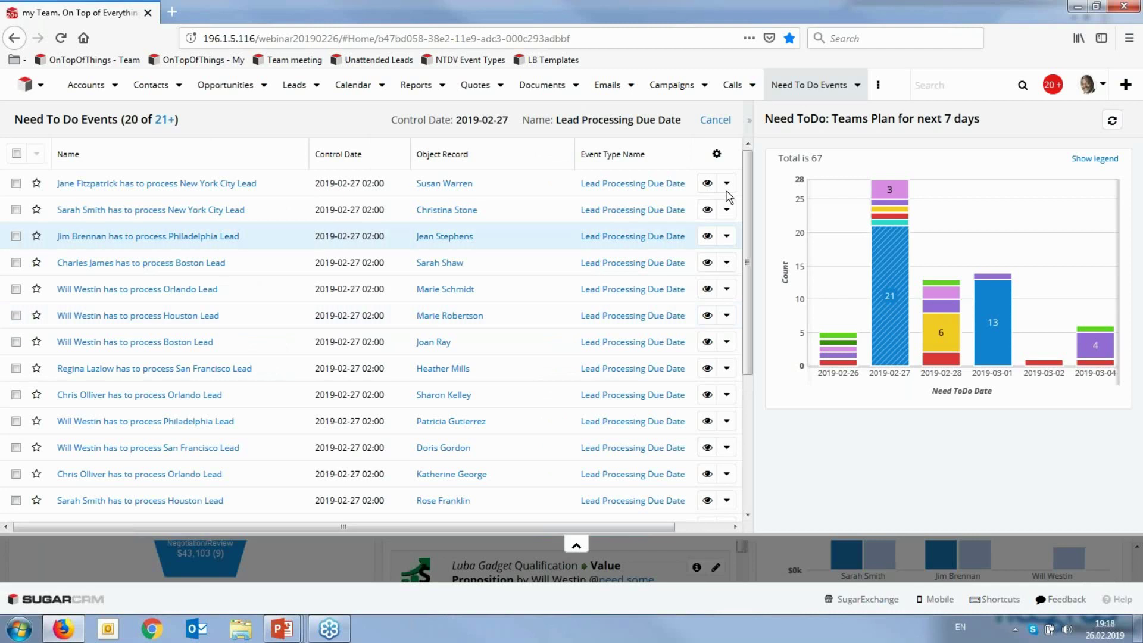
click(710, 213)
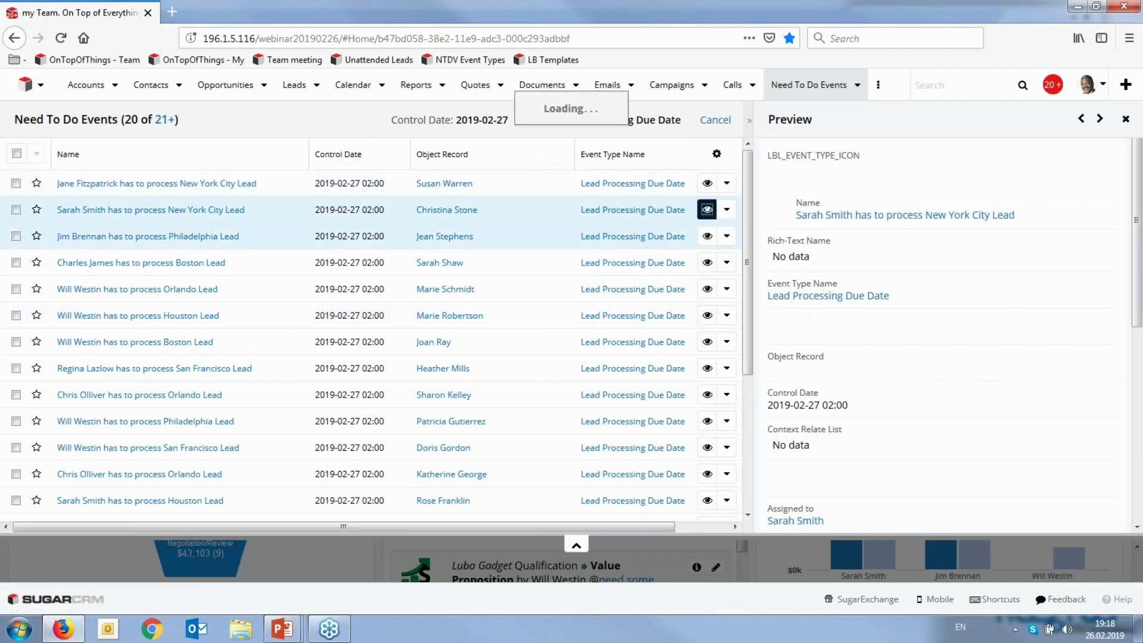
click(1126, 122)
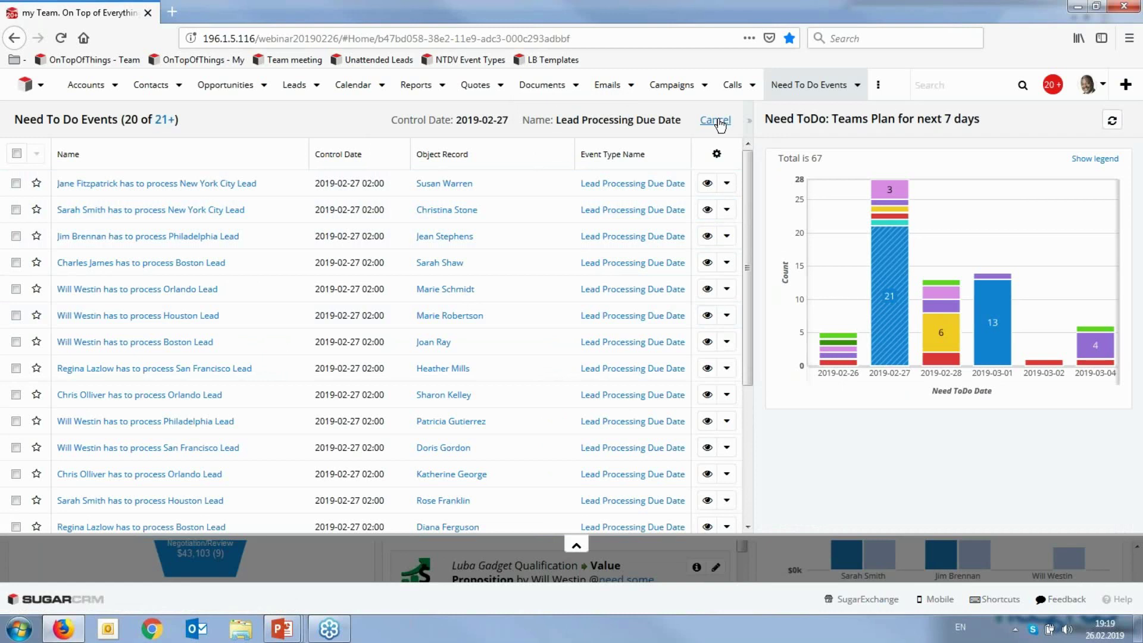
- Return to the team dashboard and inspect the segments of the tallest bar in the Overdue Team Actions chart
scroll(708, 357, down, 10)
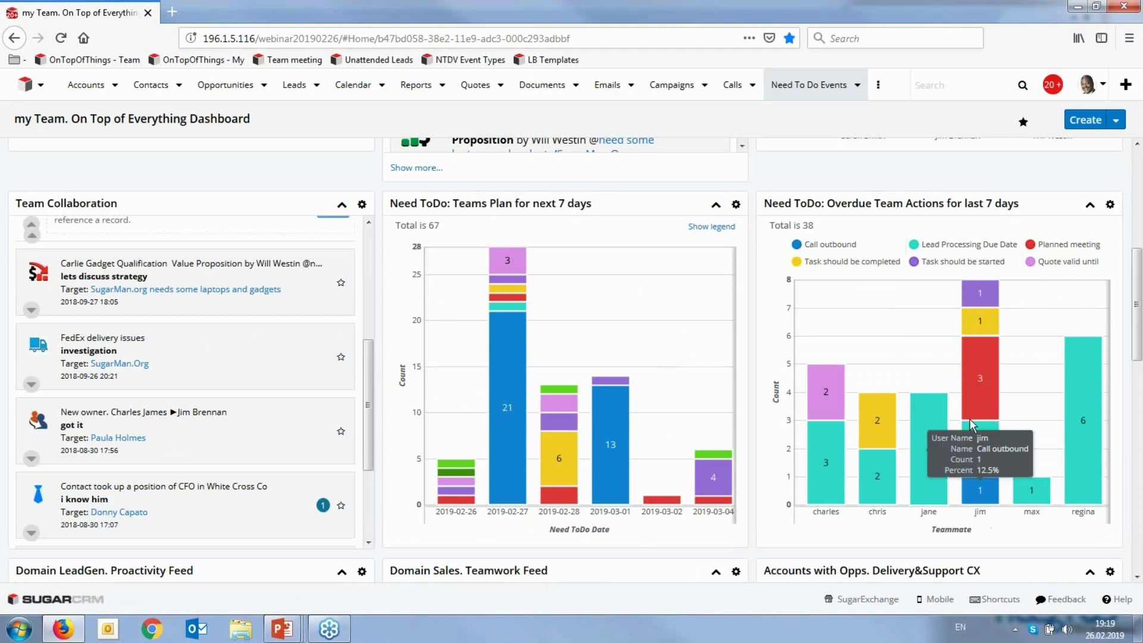
mouse_move(973, 394)
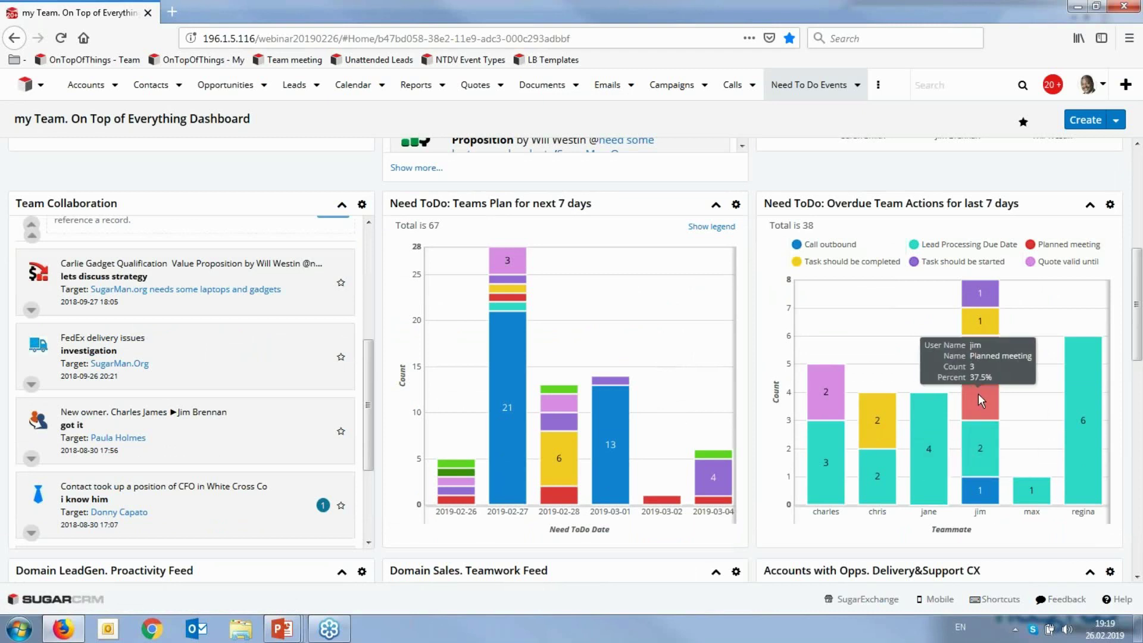
mouse_move(976, 333)
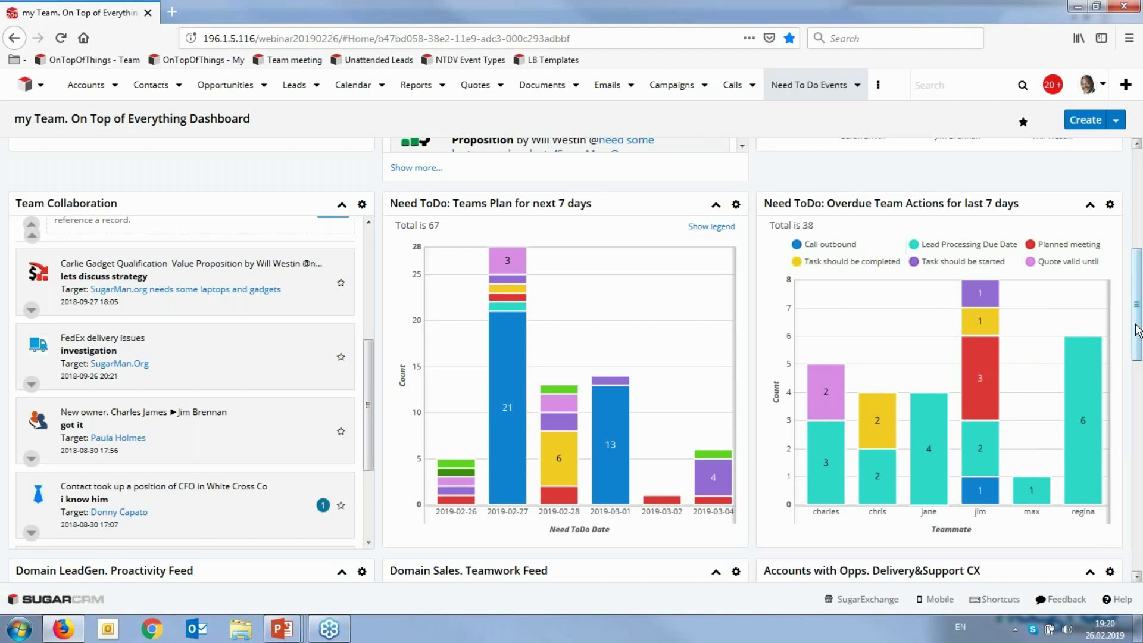
- Show the details of the closed Chandler Logistics Inc case event in the Accounts with Opps. Delivery&Support CX dashlet
drag(1136, 330, 1136, 449)
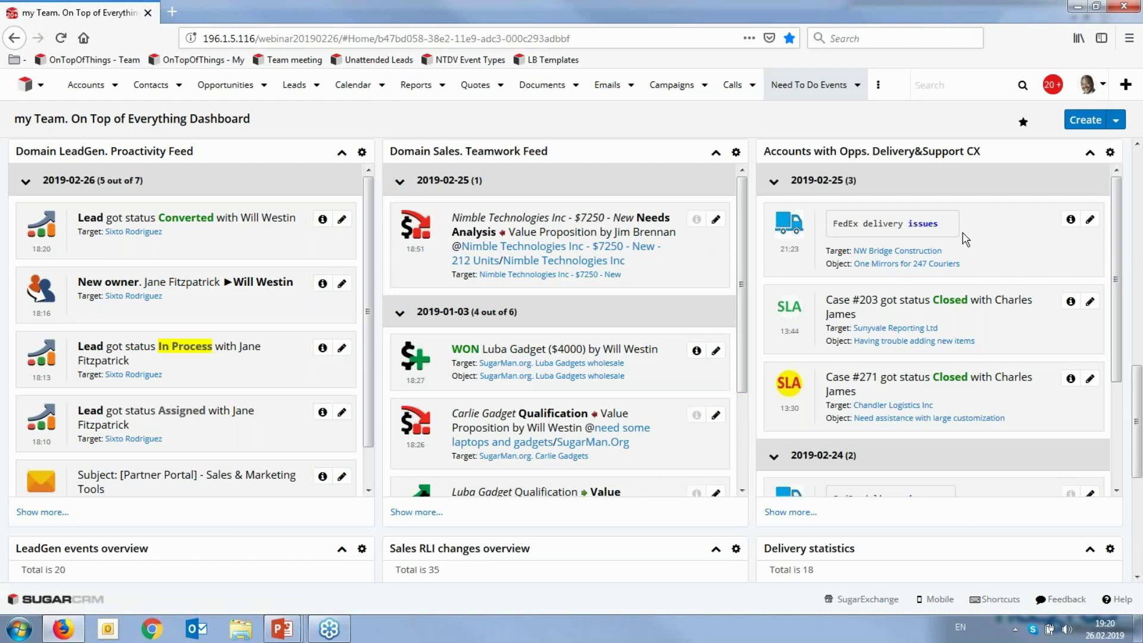
mouse_move(788, 394)
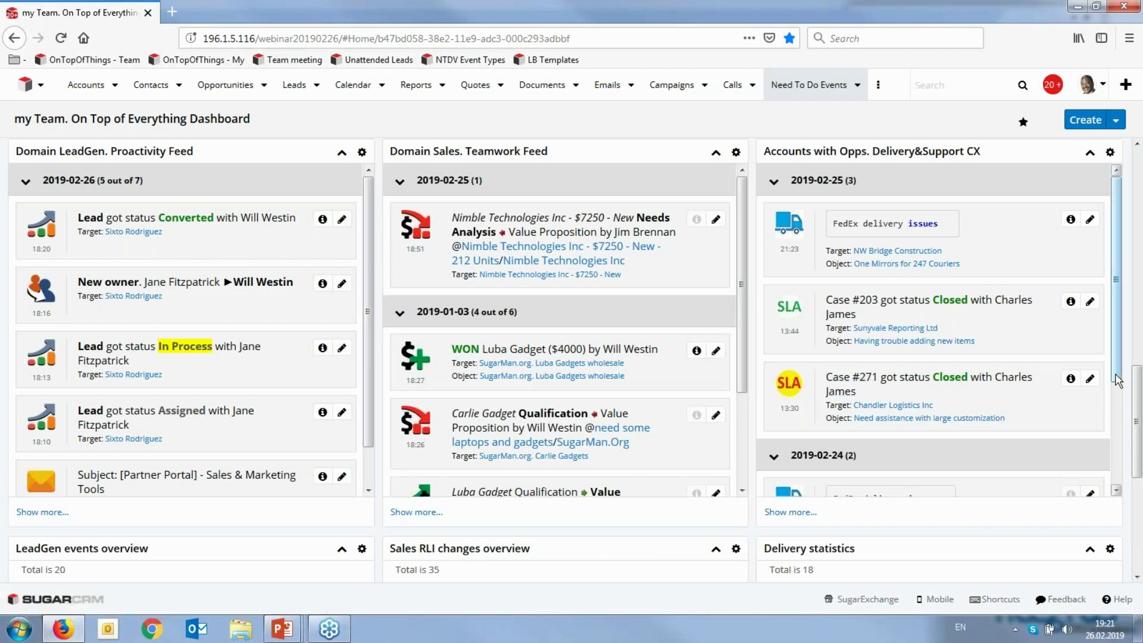
scroll(1119, 411, down, 1)
scroll(1125, 426, down, 3)
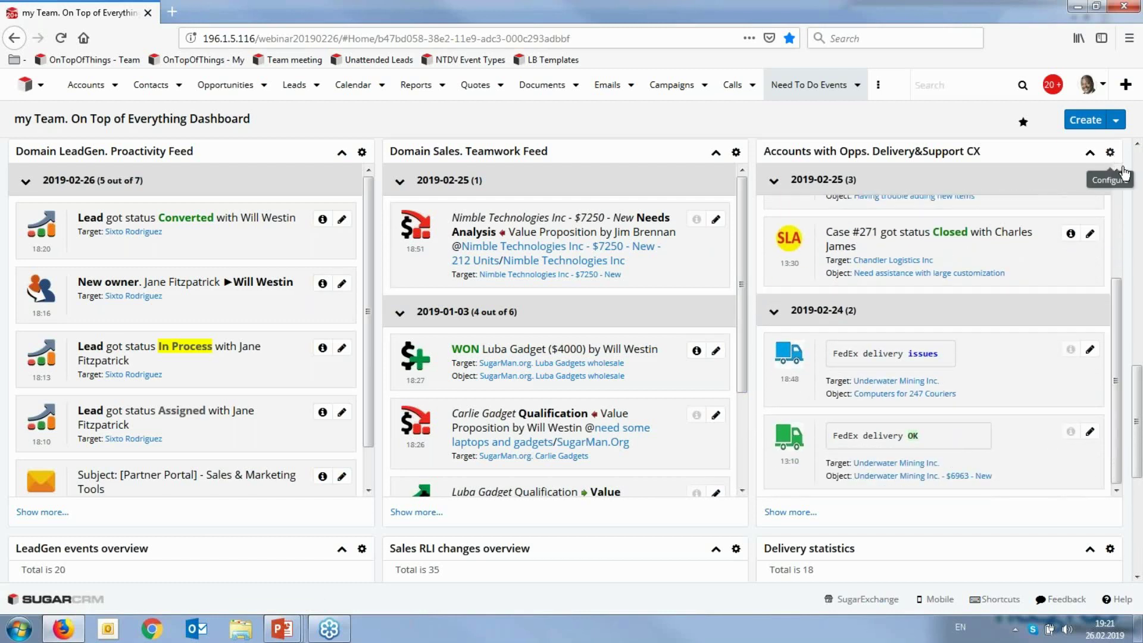
click(1071, 237)
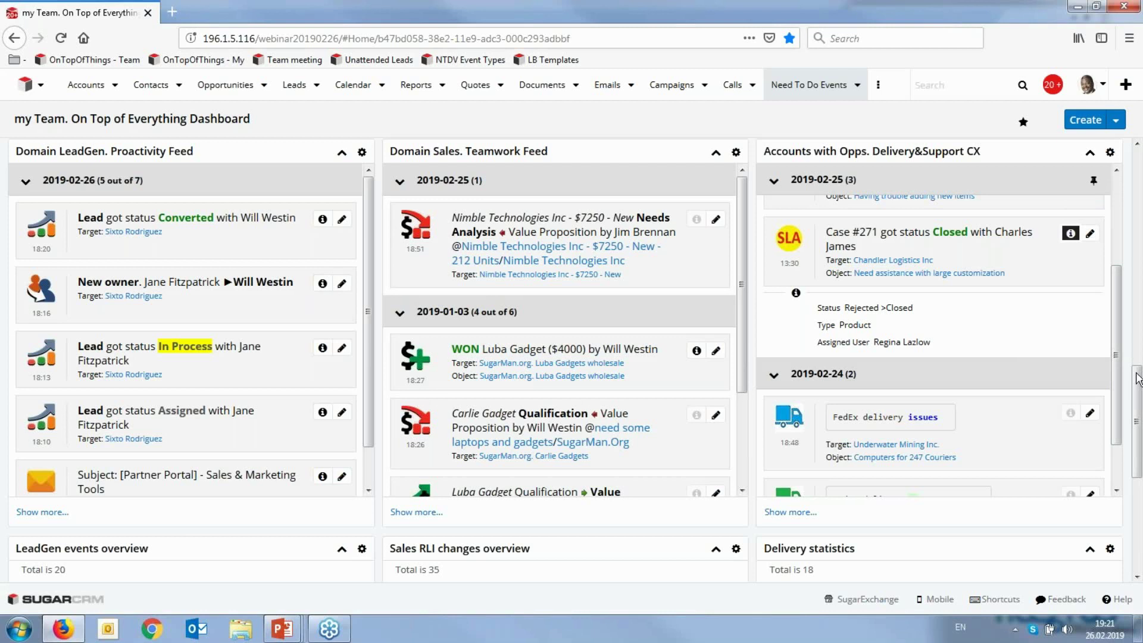
- List the events in the largest RLI moved forward segment of Sales RLI changes overview, preview the first one, and return to the dashboard
scroll(1140, 397, down, 5)
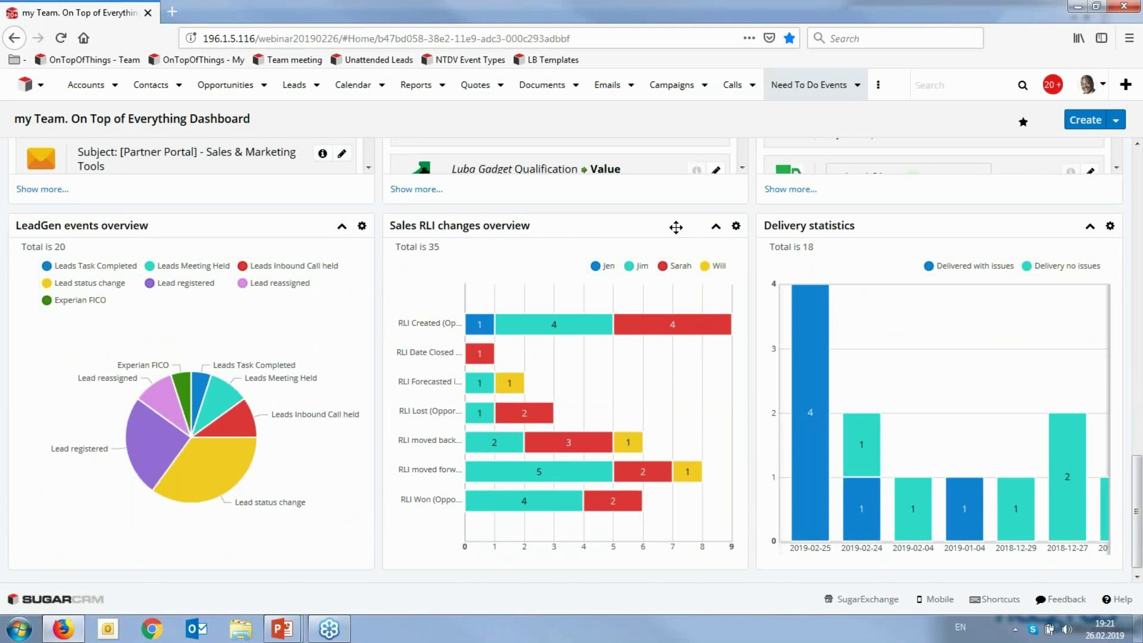
mouse_move(571, 473)
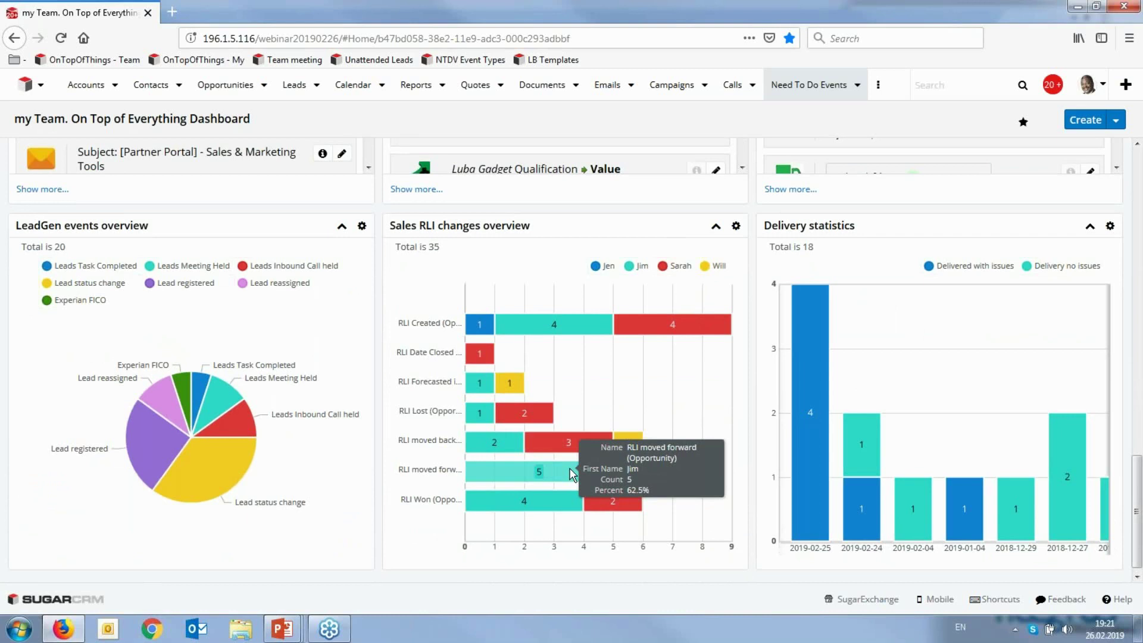
click(570, 479)
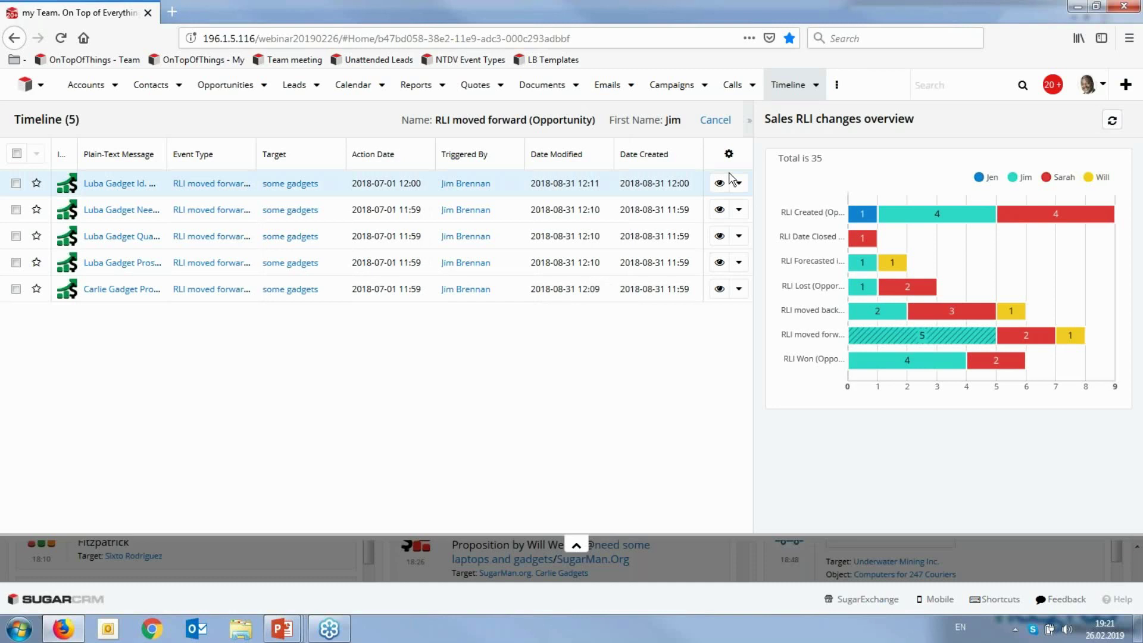
click(721, 184)
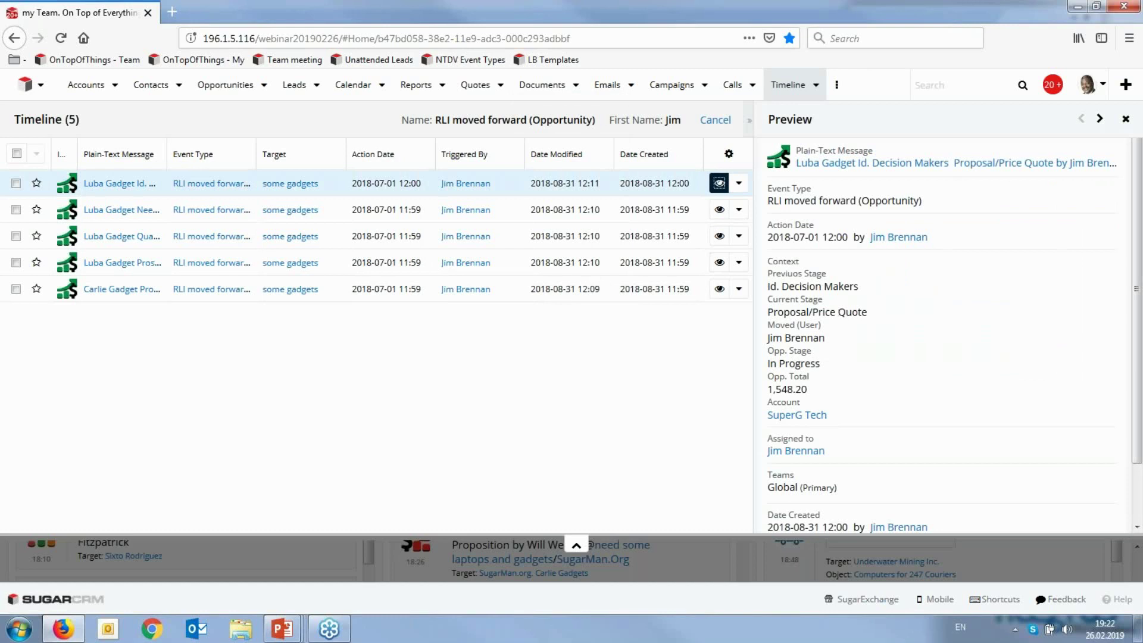
click(713, 121)
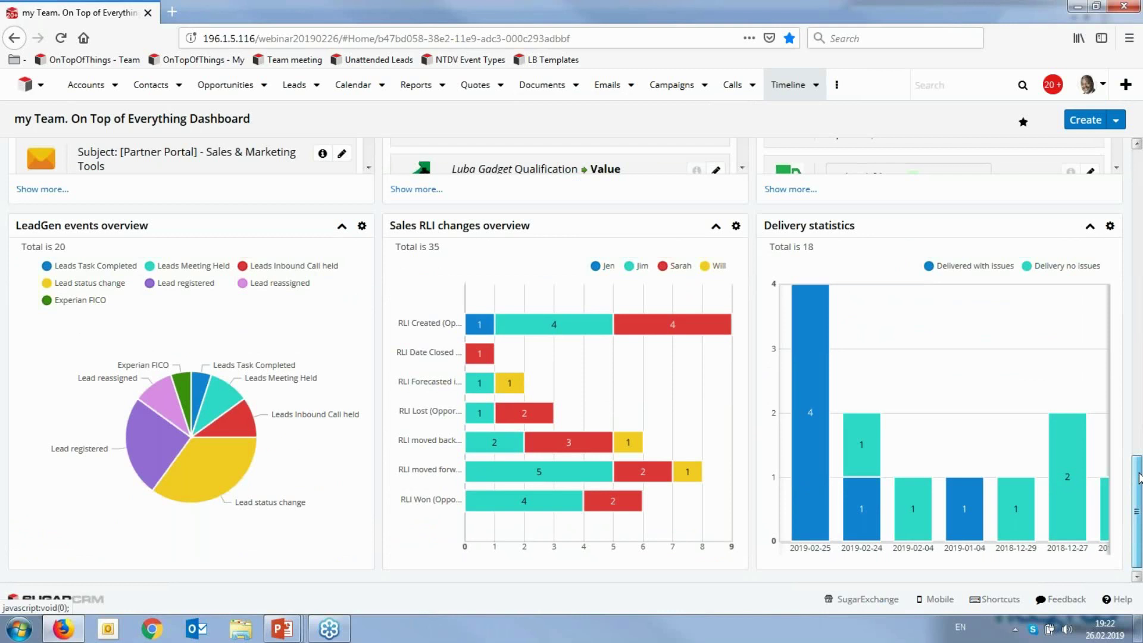
- Switch from the team dashboard to the my Personal. On Top of Everything dashboard
drag(1138, 476, 1138, 172)
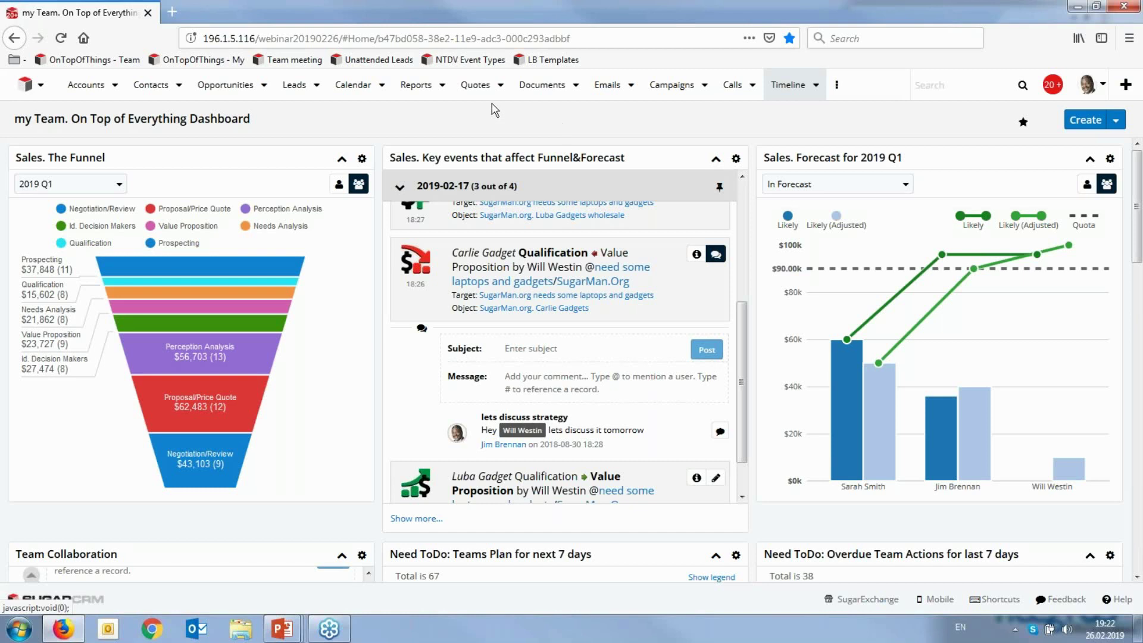
click(43, 87)
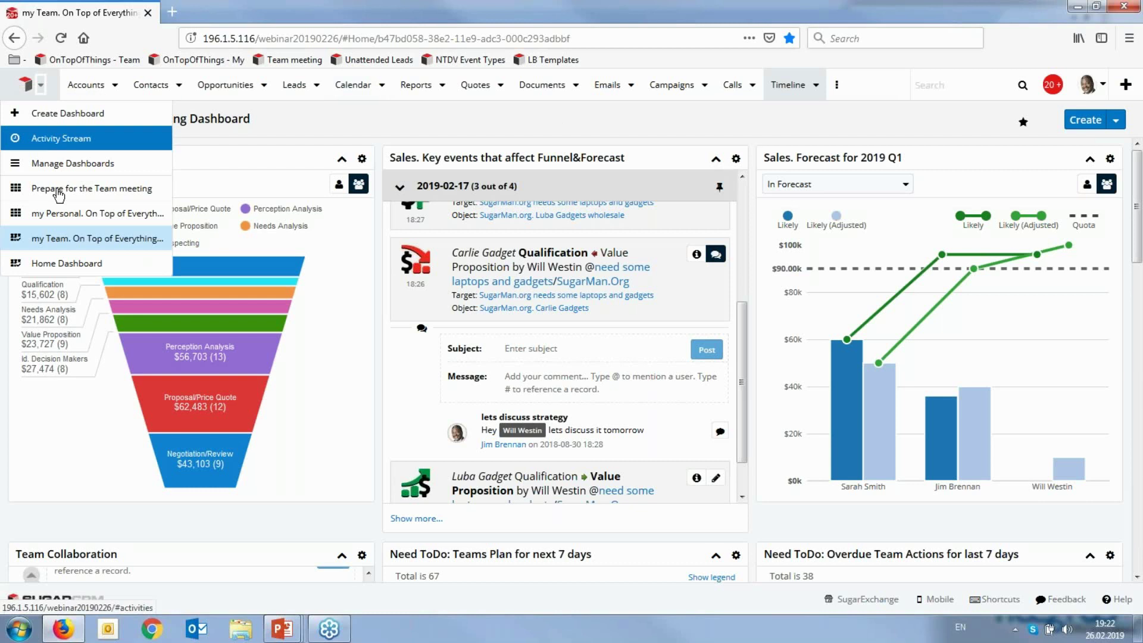
click(66, 220)
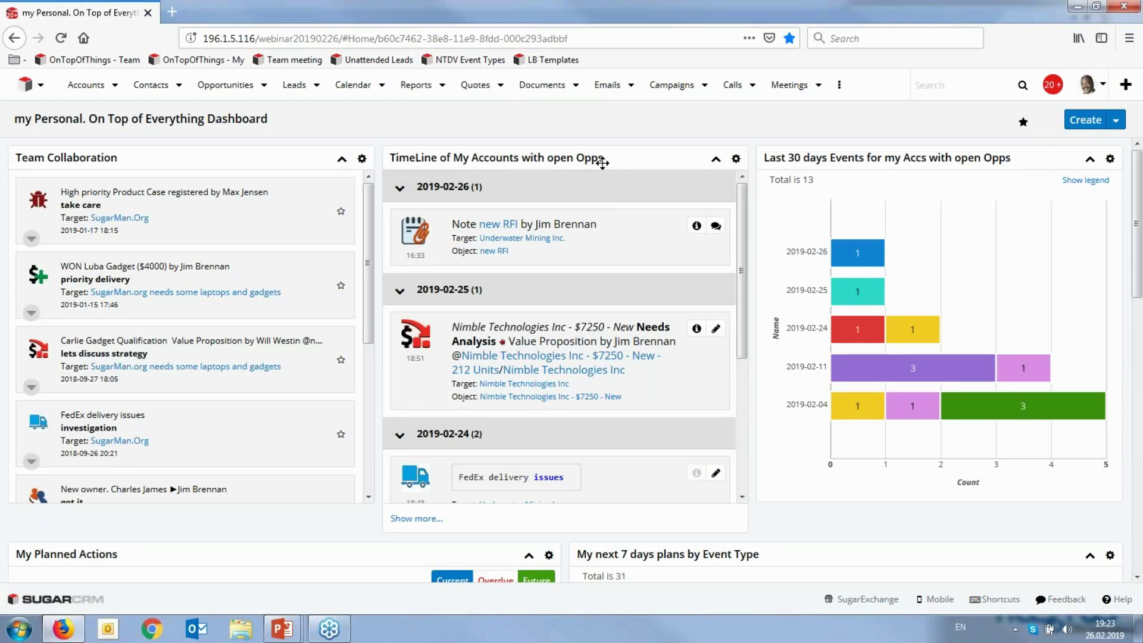
- Review the report-based target filter in the settings of the TimeLine of My Accounts with open Opps dashlet, leaving without saving
click(737, 160)
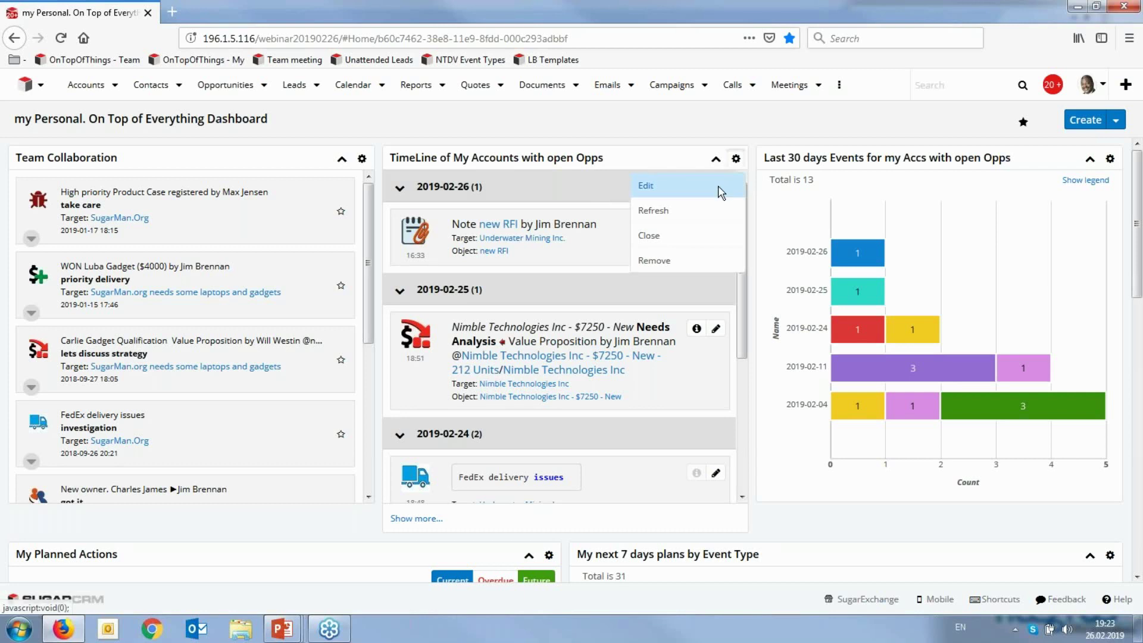
click(721, 192)
click(94, 257)
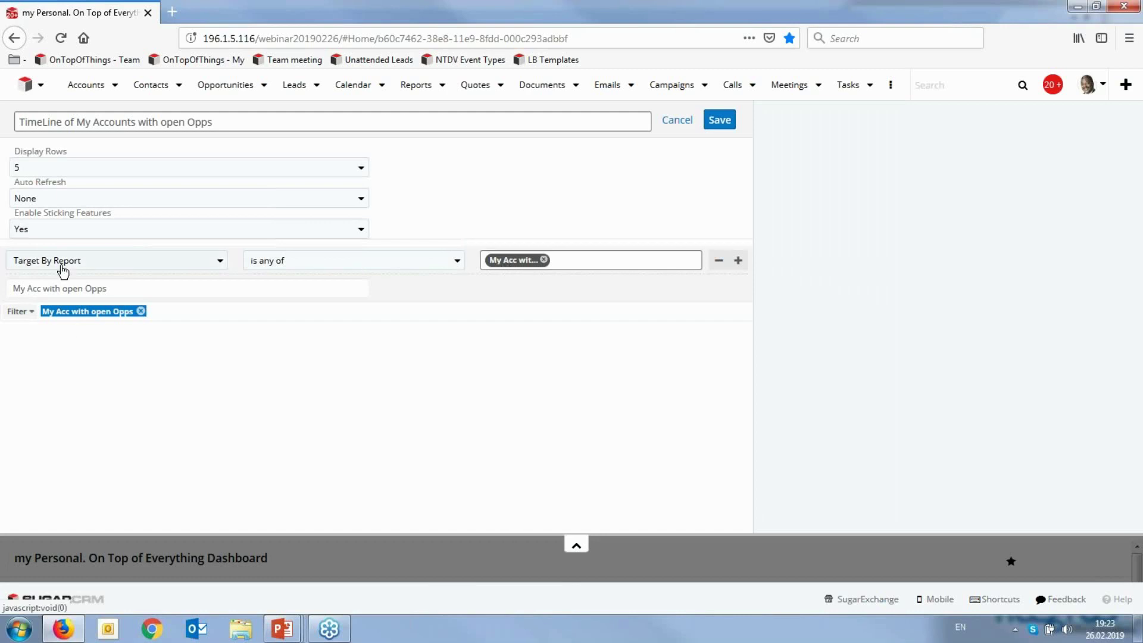
click(684, 126)
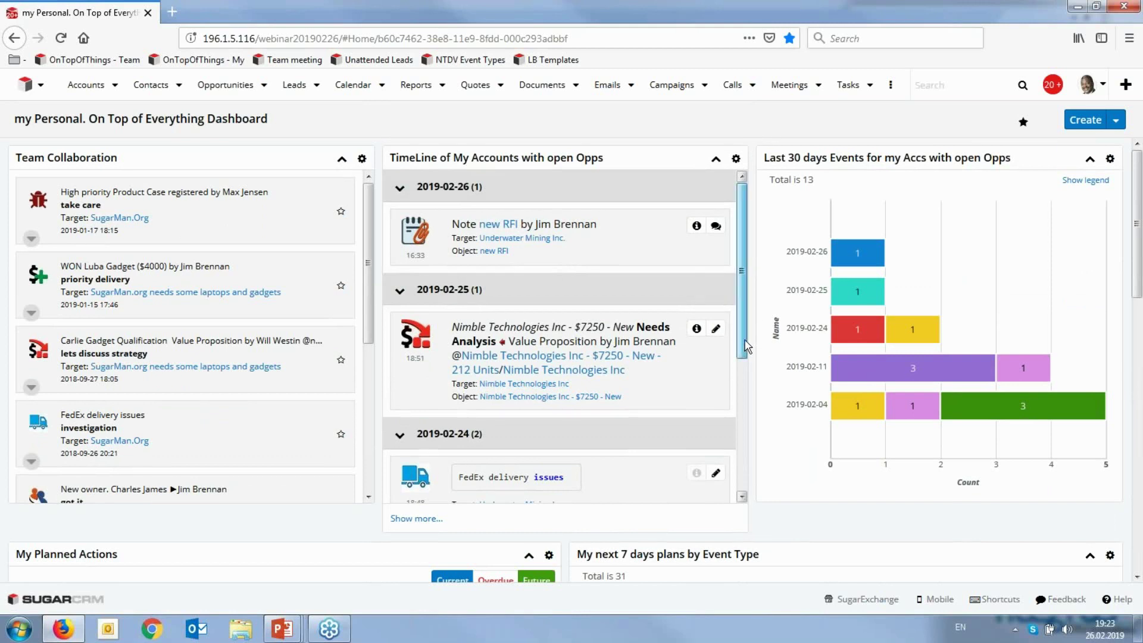
- Show the attachment details and comments of the new RFI note in the TimeLine of My Accounts with open Opps dashlet
mouse_move(748, 344)
mouse_down()
mouse_move(742, 485)
mouse_move(744, 344)
mouse_up()
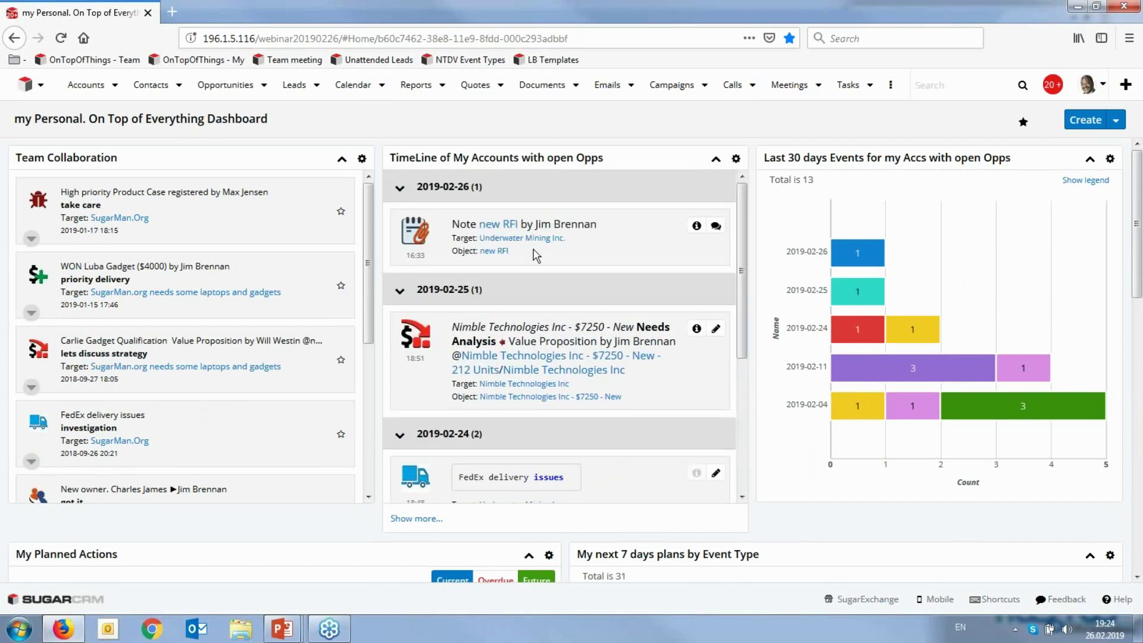
click(696, 226)
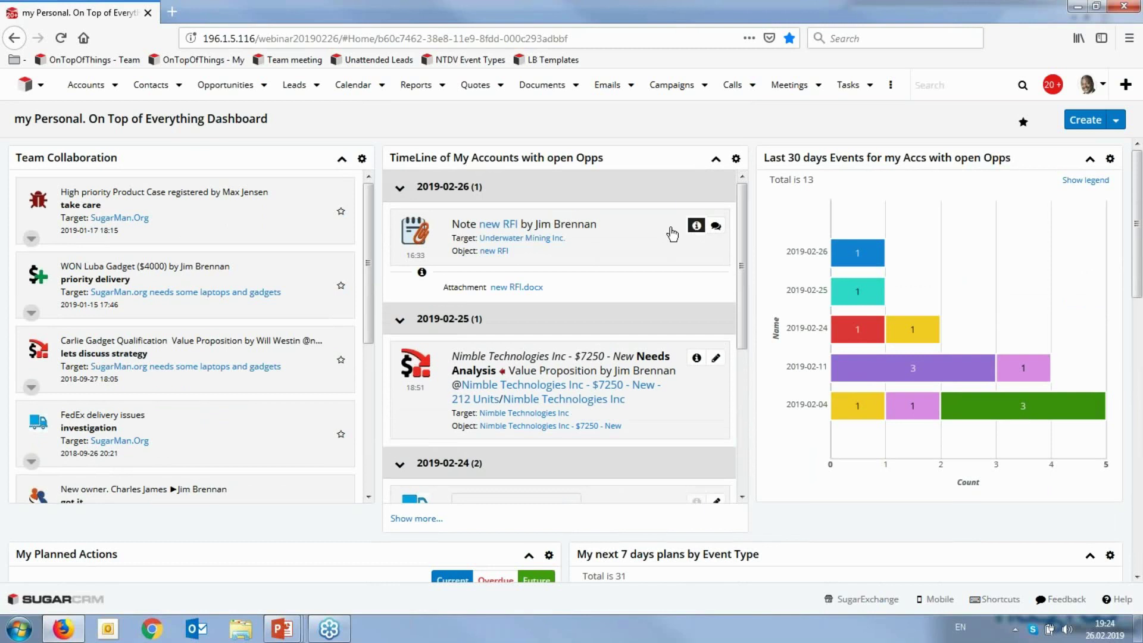
click(716, 226)
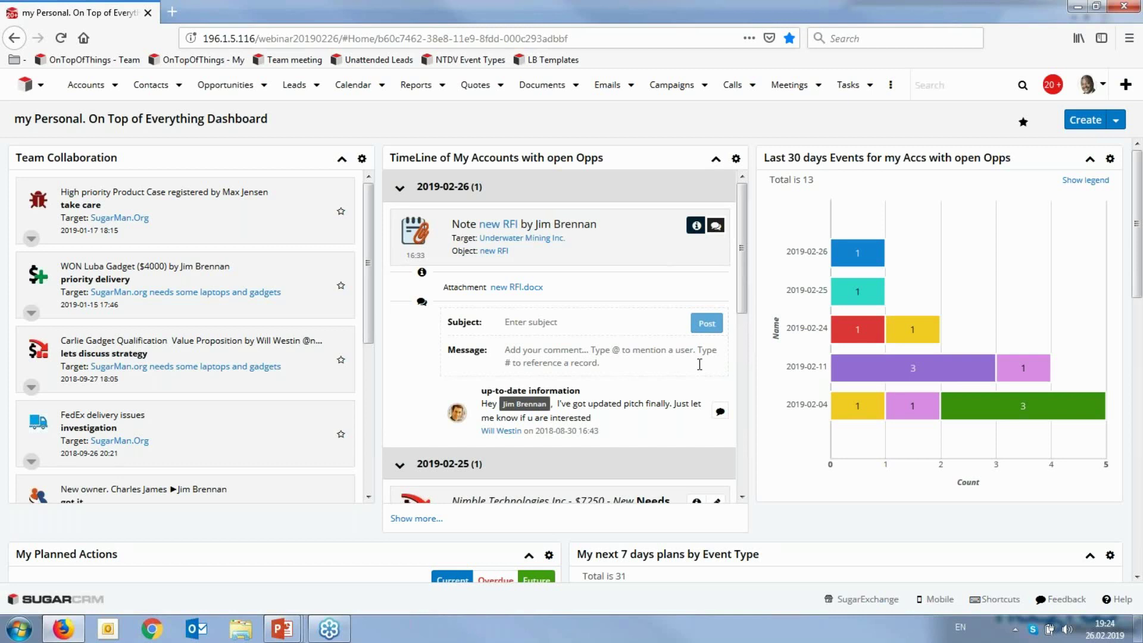
- Show the legend of the Last 30 days Events for my Accs with open Opps chart
scroll(743, 322, down, 1)
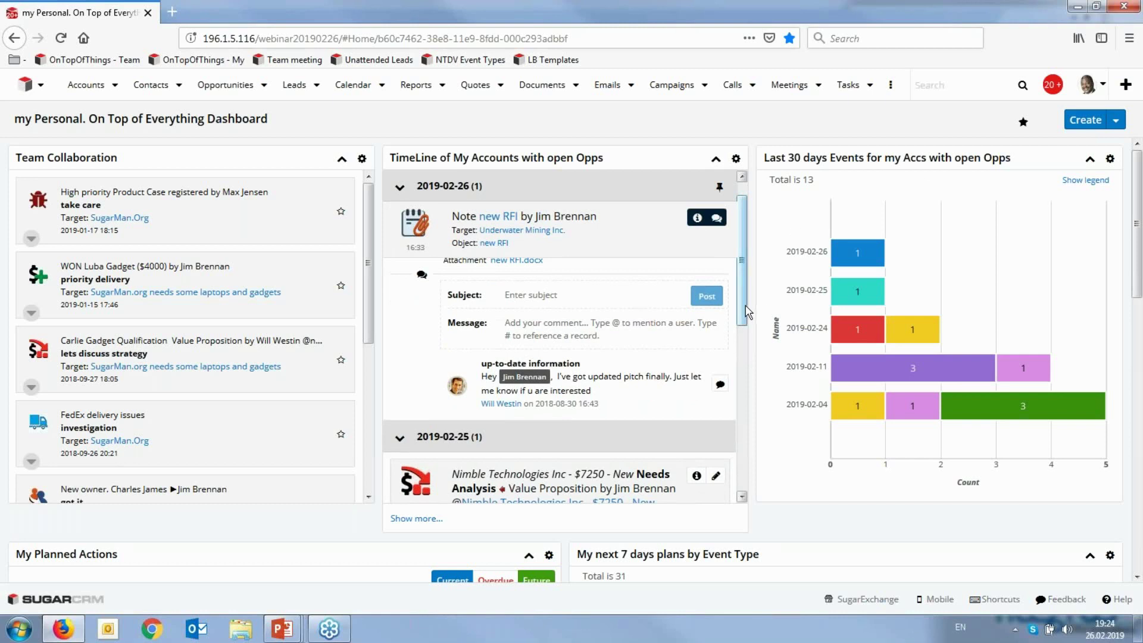
scroll(744, 304, up, 1)
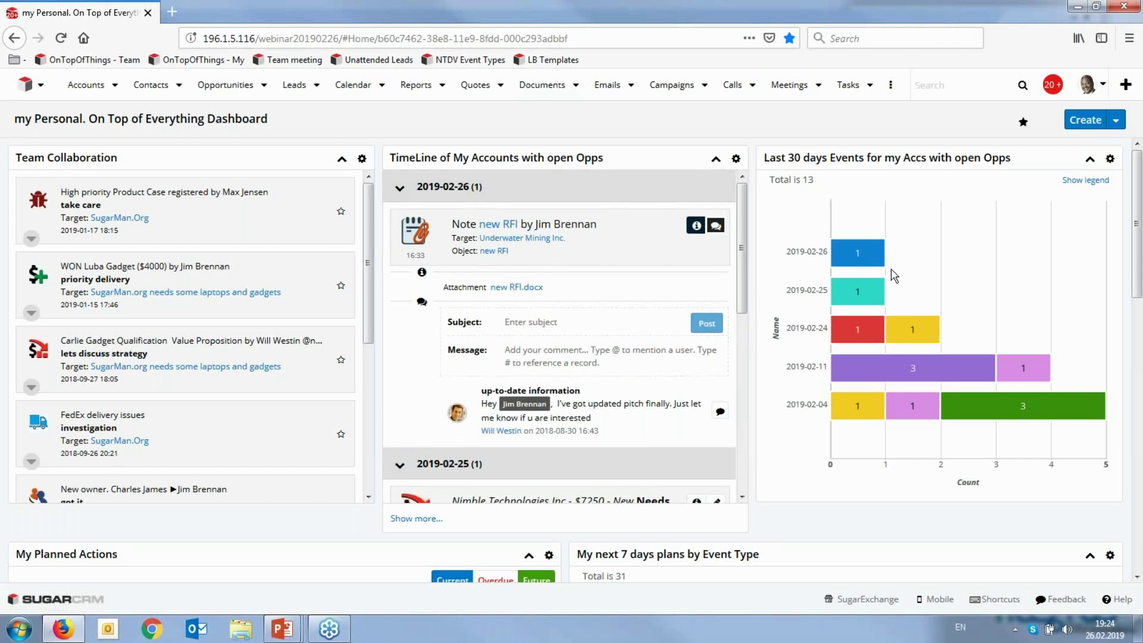
mouse_move(1010, 371)
mouse_move(905, 379)
click(1085, 180)
mouse_move(926, 379)
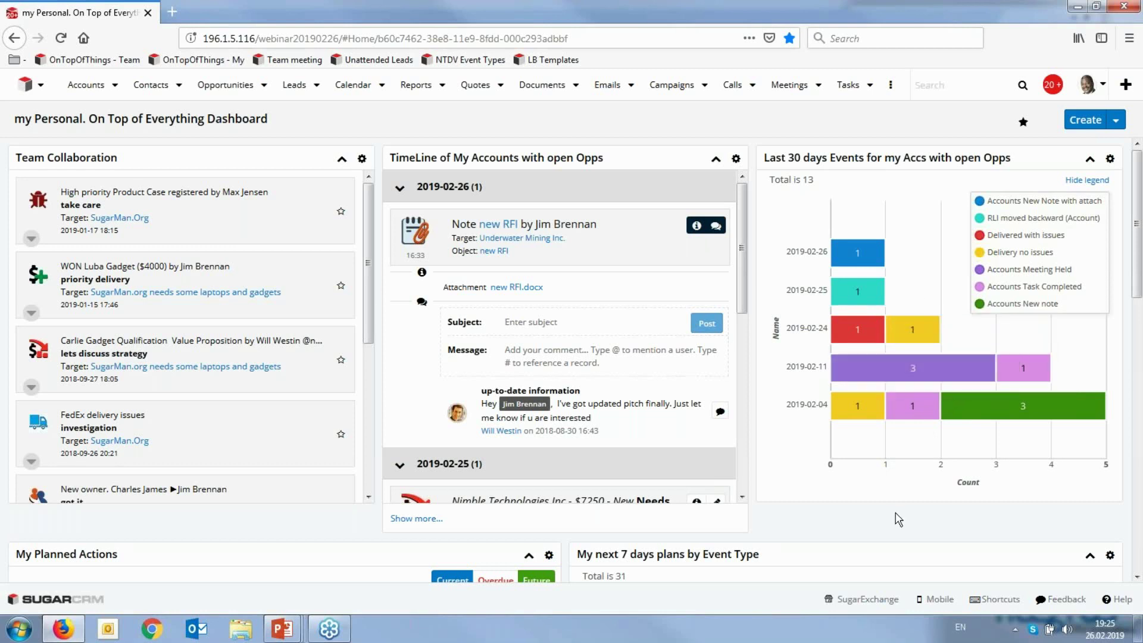
- Examine the upcoming items in the My Planned Actions dashlet and the My next 7 days plans by Event Type chart
scroll(899, 518, down, 4)
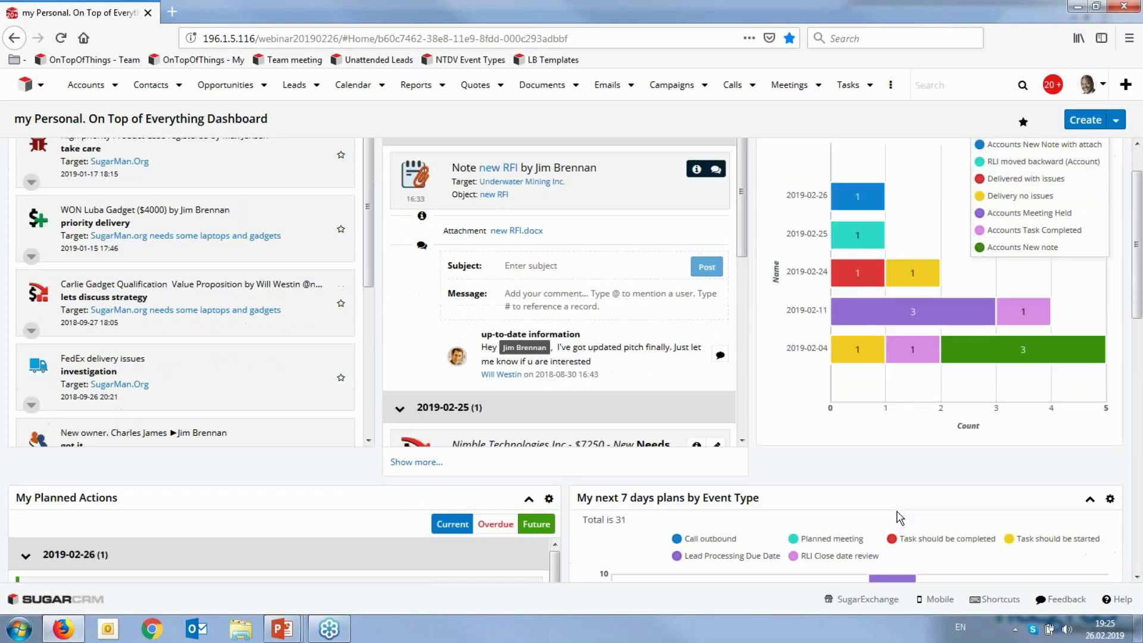
scroll(898, 488, up, 3)
scroll(576, 361, up, 1)
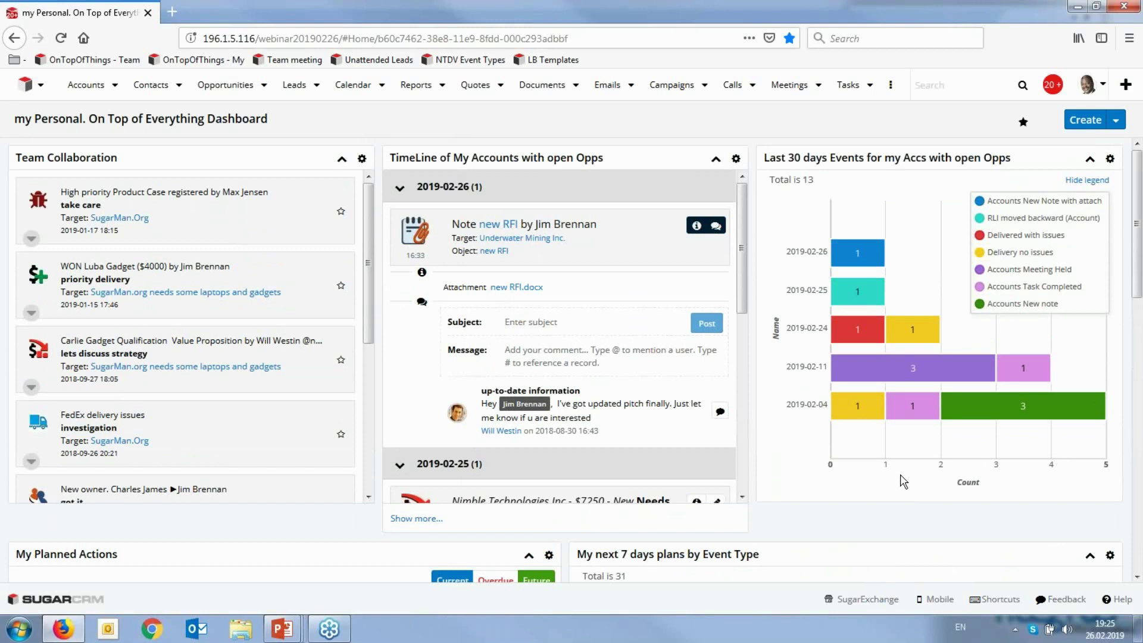
scroll(899, 485, down, 5)
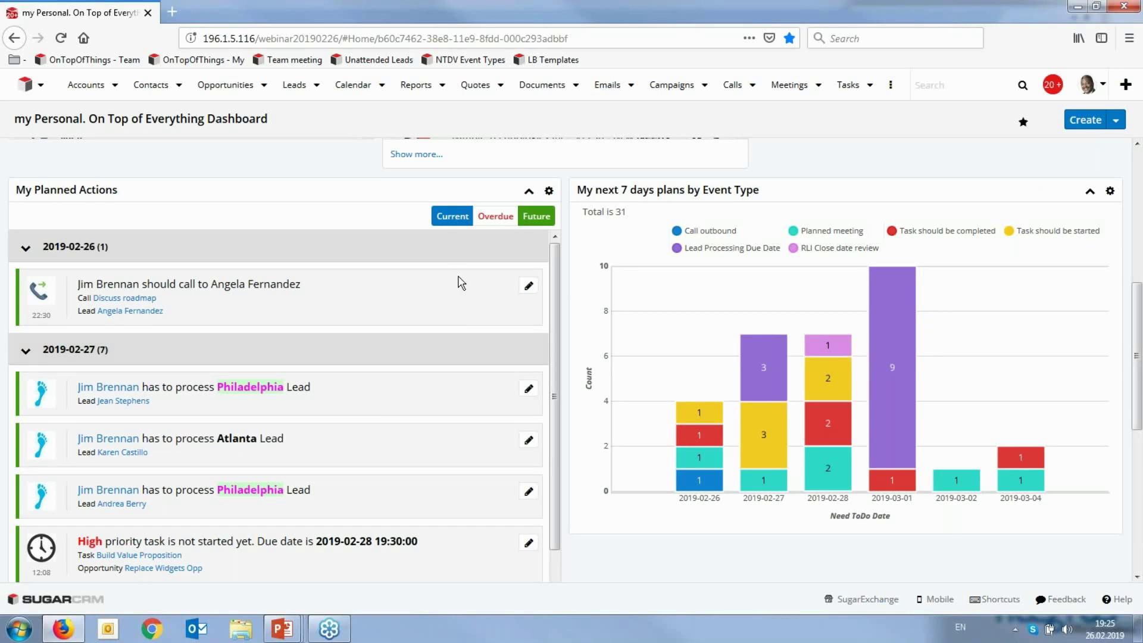
scroll(555, 329, down, 1)
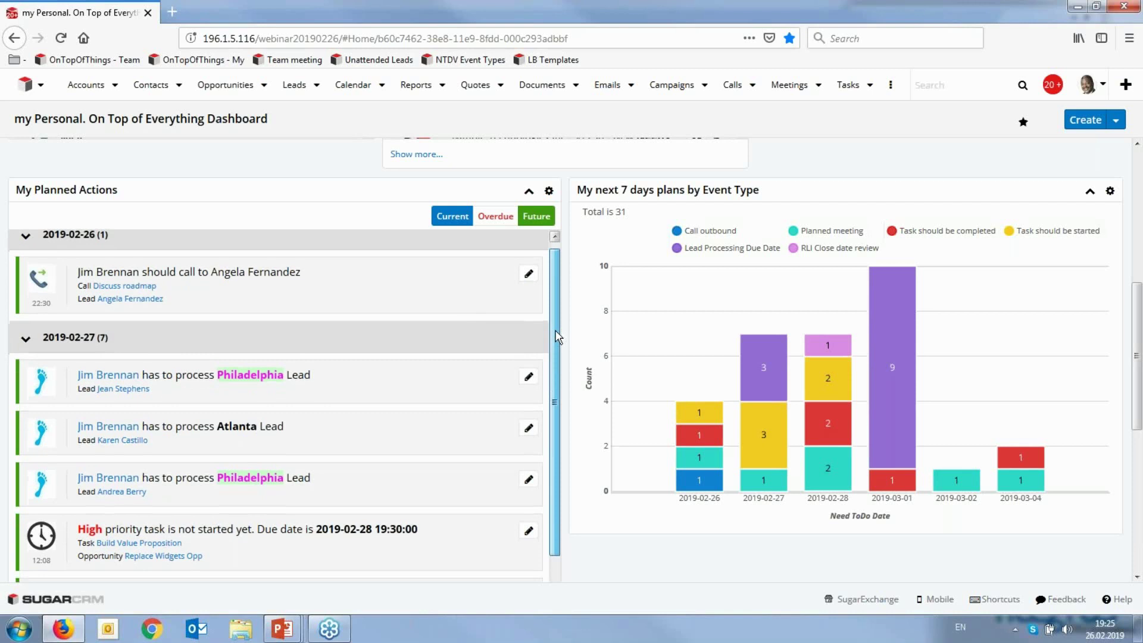
scroll(555, 324, up, 1)
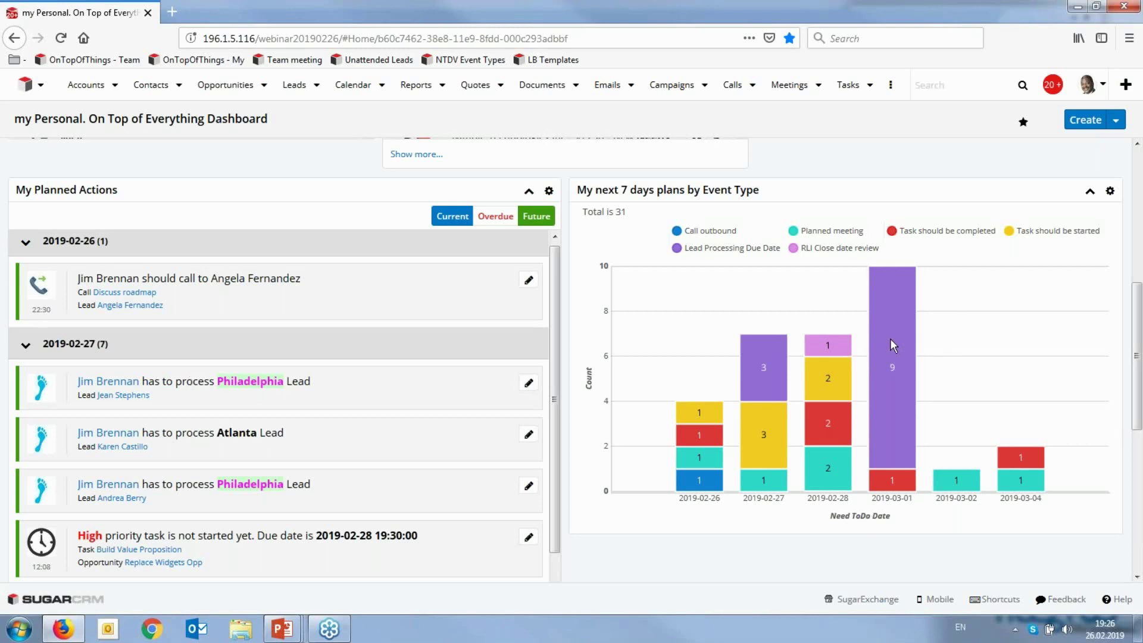
mouse_move(882, 351)
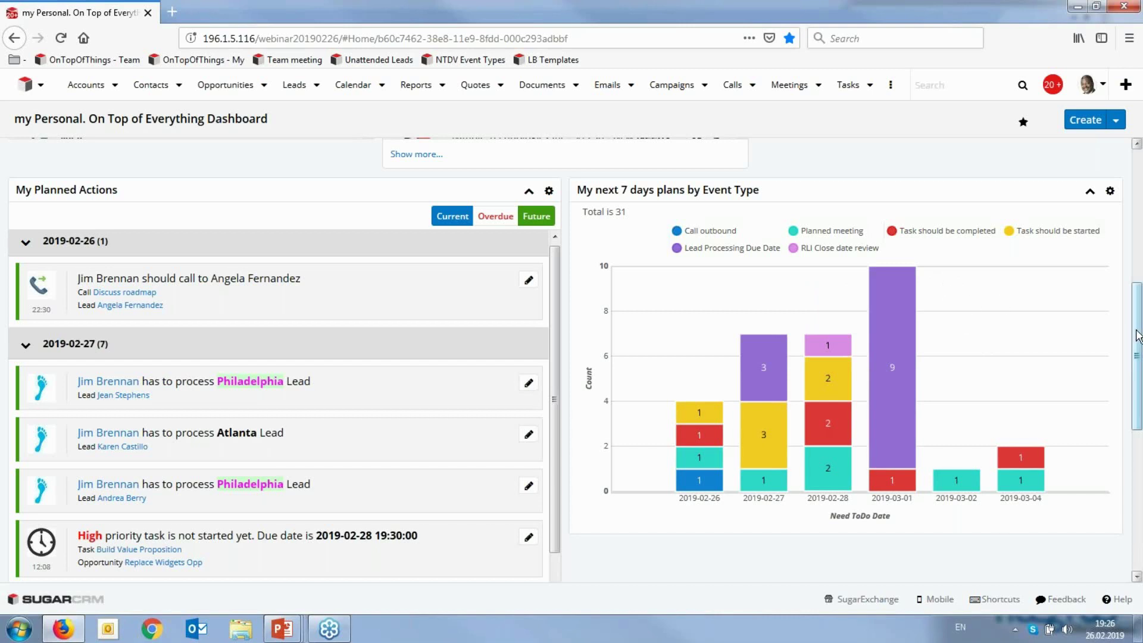
- Hide the comments of the new RFI note in the TimeLine of My Accounts with open Opps dashlet
drag(1138, 335, 1136, 190)
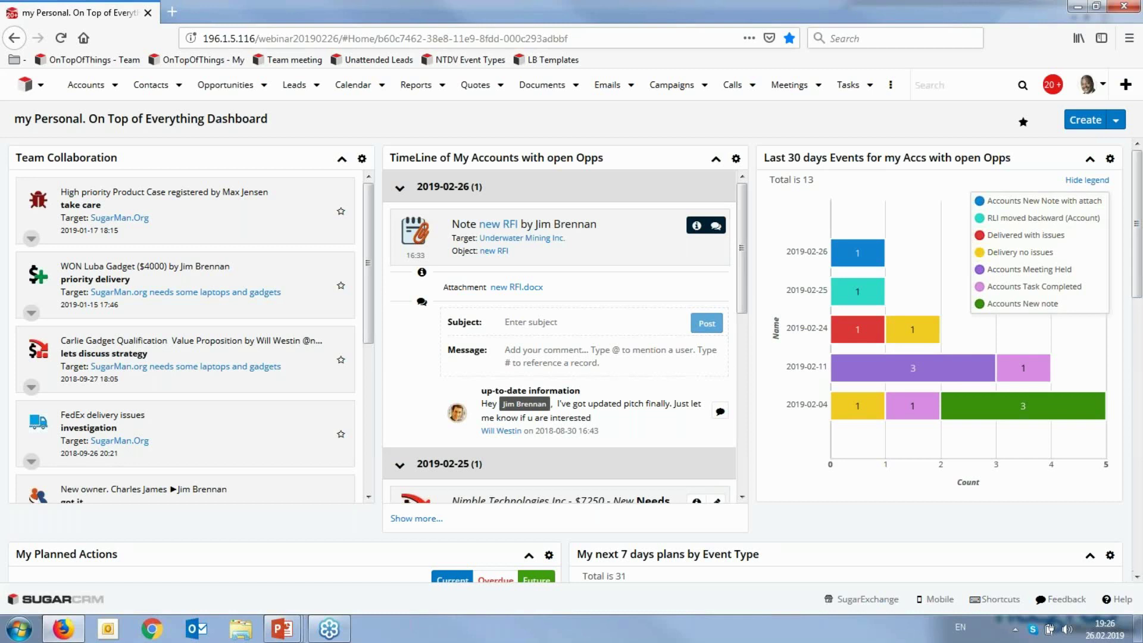
click(716, 227)
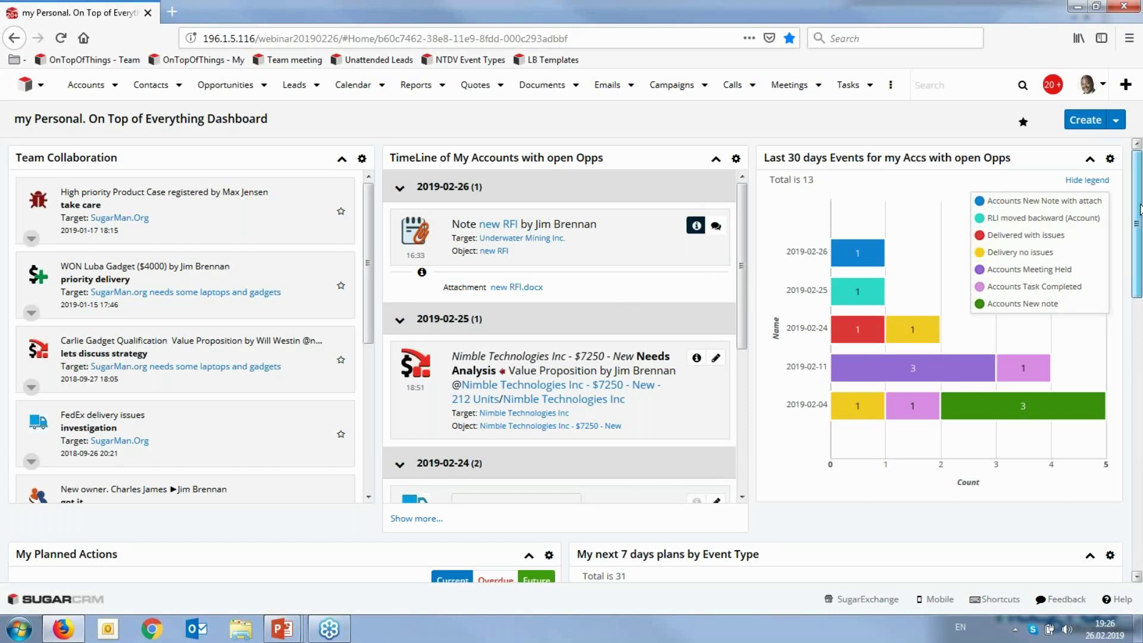
scroll(1137, 262, down, 3)
scroll(1137, 262, down, 5)
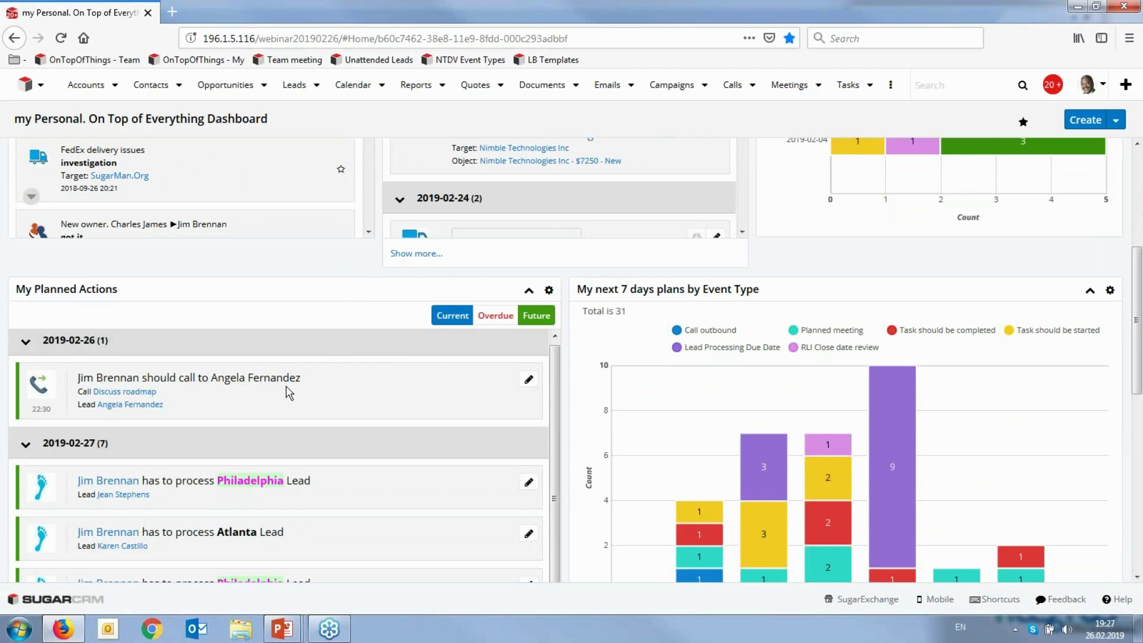
scroll(292, 306, up, 1)
scroll(291, 305, up, 5)
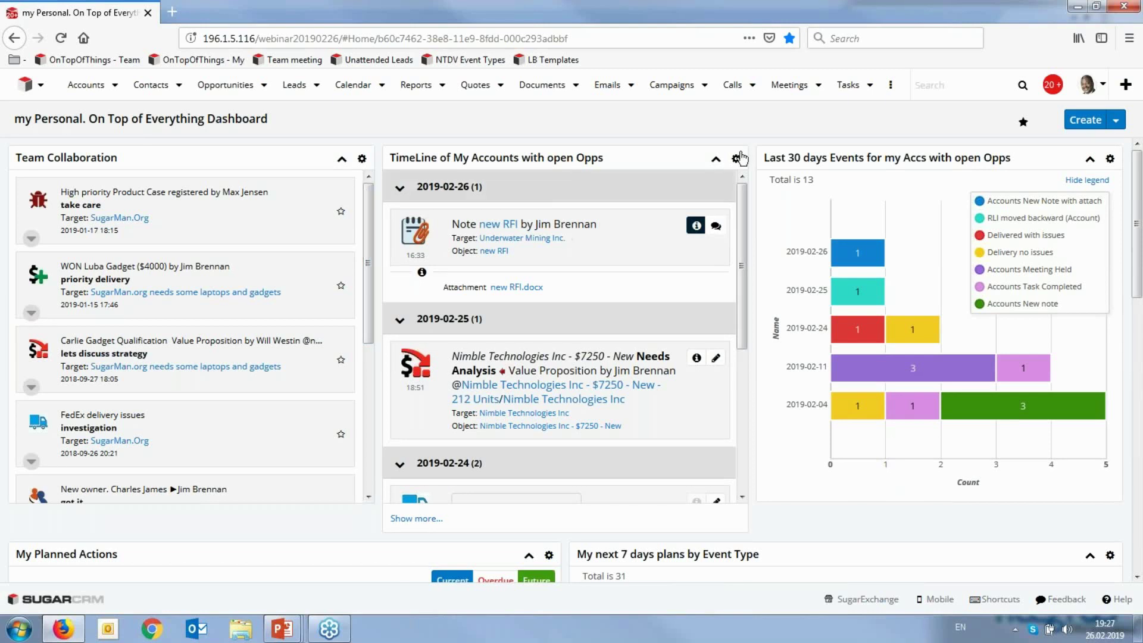
- Search globally for "suga" and open the SugarMan.Org account record
click(934, 82)
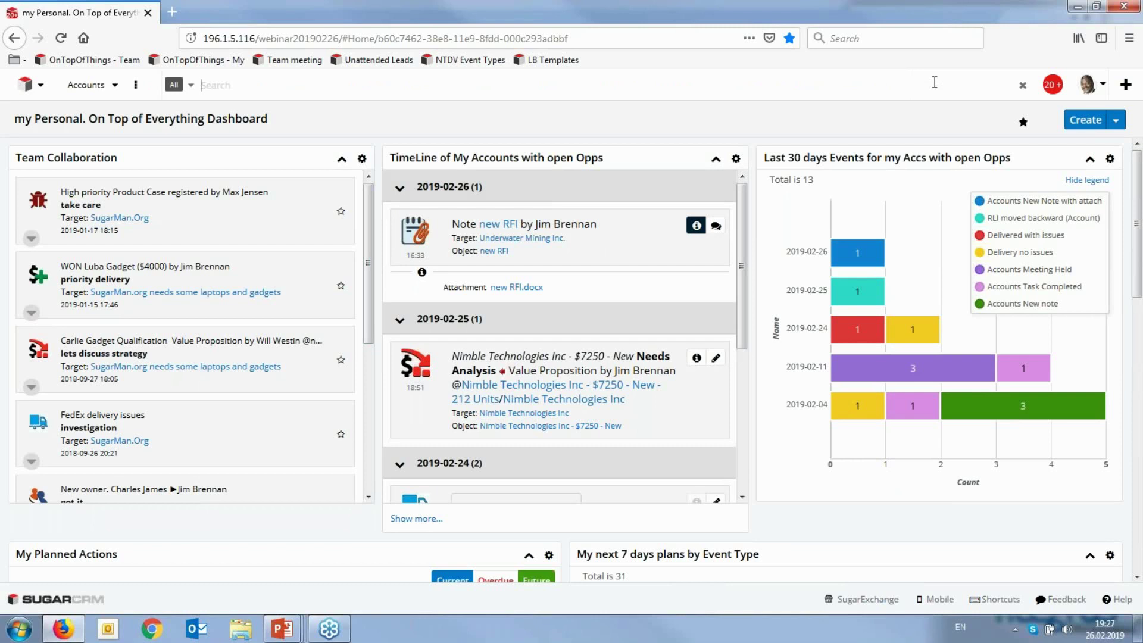
text(suga)
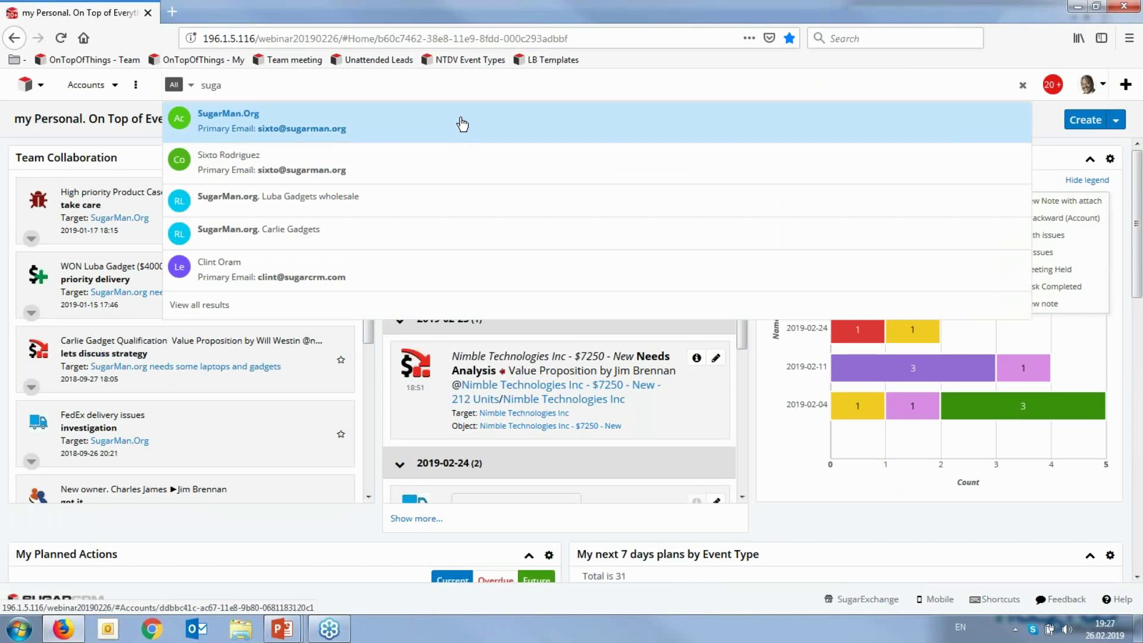
click(460, 125)
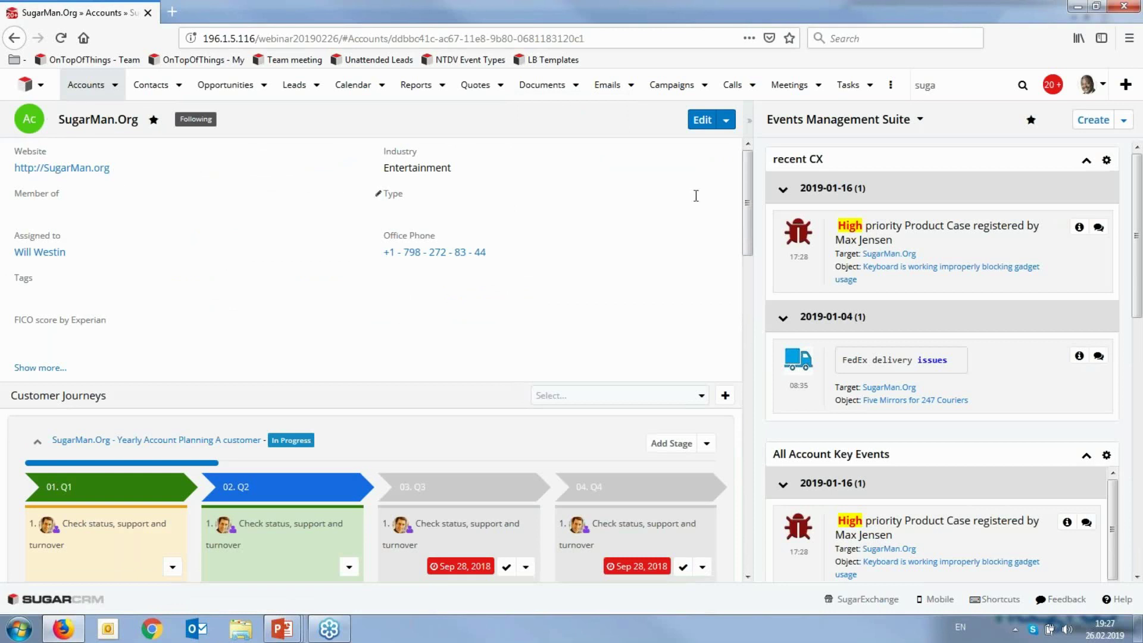
- Examine the yearly account planning stages in Customer Journeys and the events in the Need To Do for Account dashlet of SugarMan.Org
scroll(750, 235, down, 2)
scroll(750, 244, down, 5)
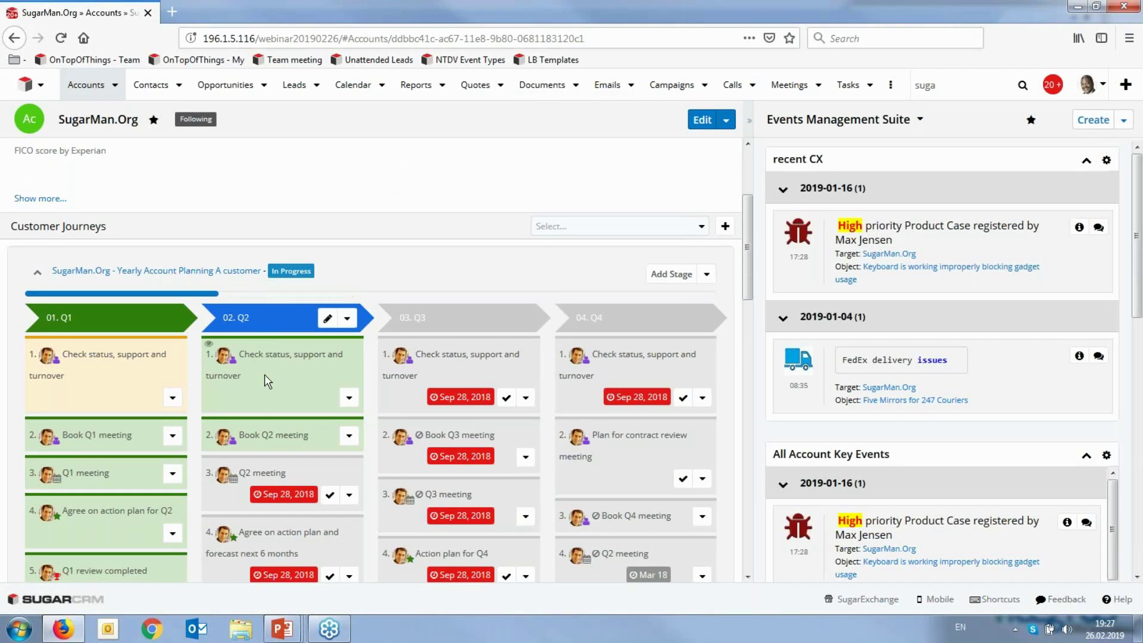
mouse_move(288, 317)
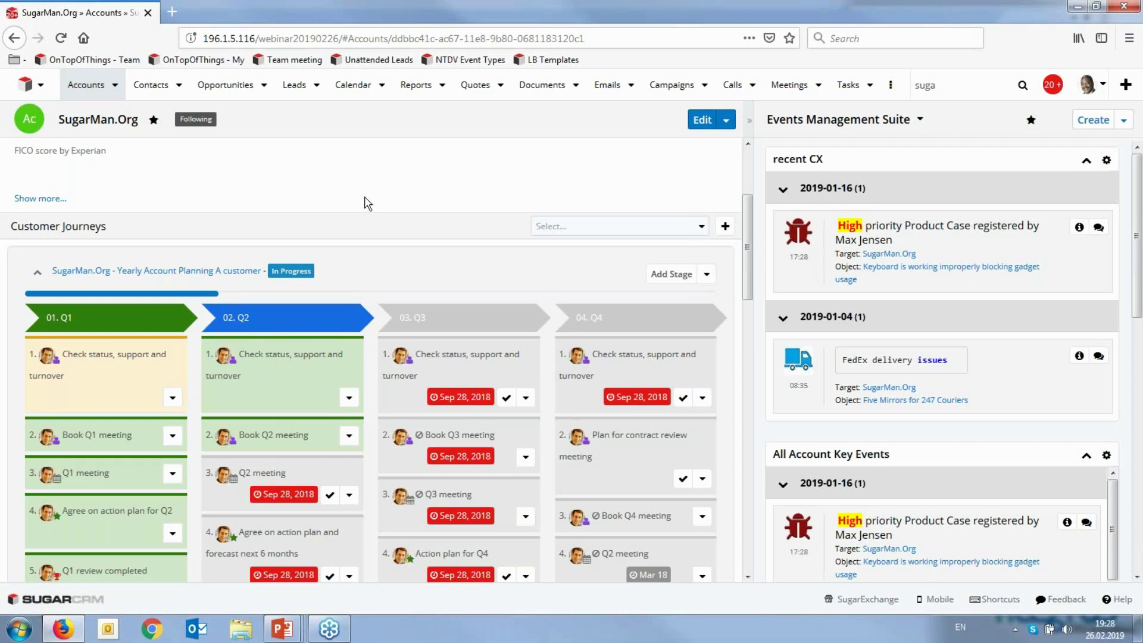
scroll(369, 203, up, 3)
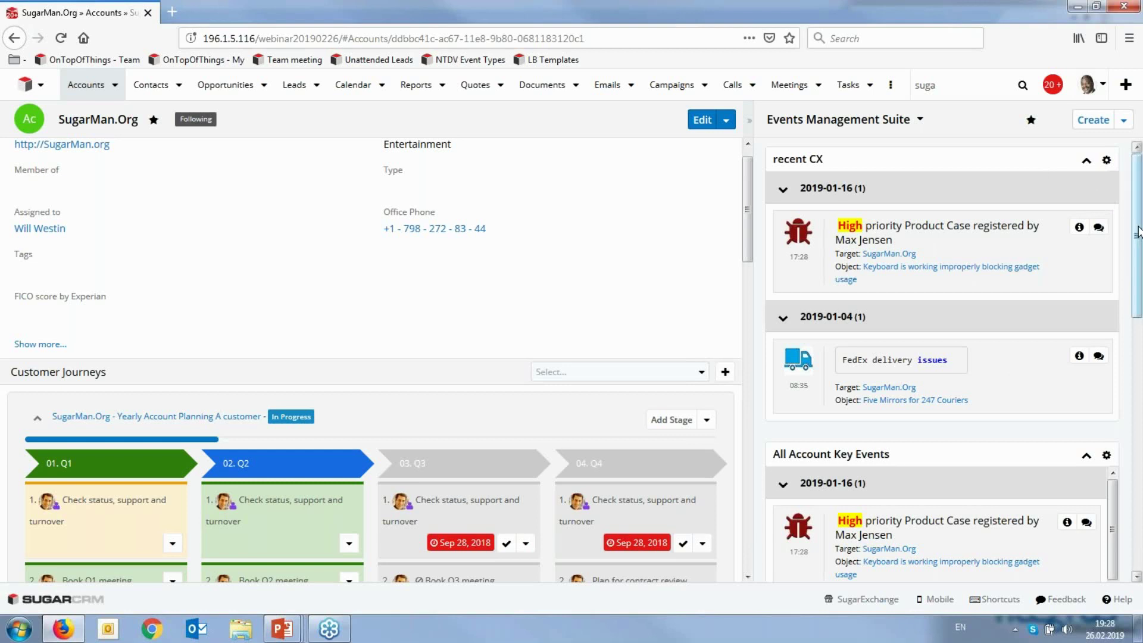
drag(1138, 231, 1137, 489)
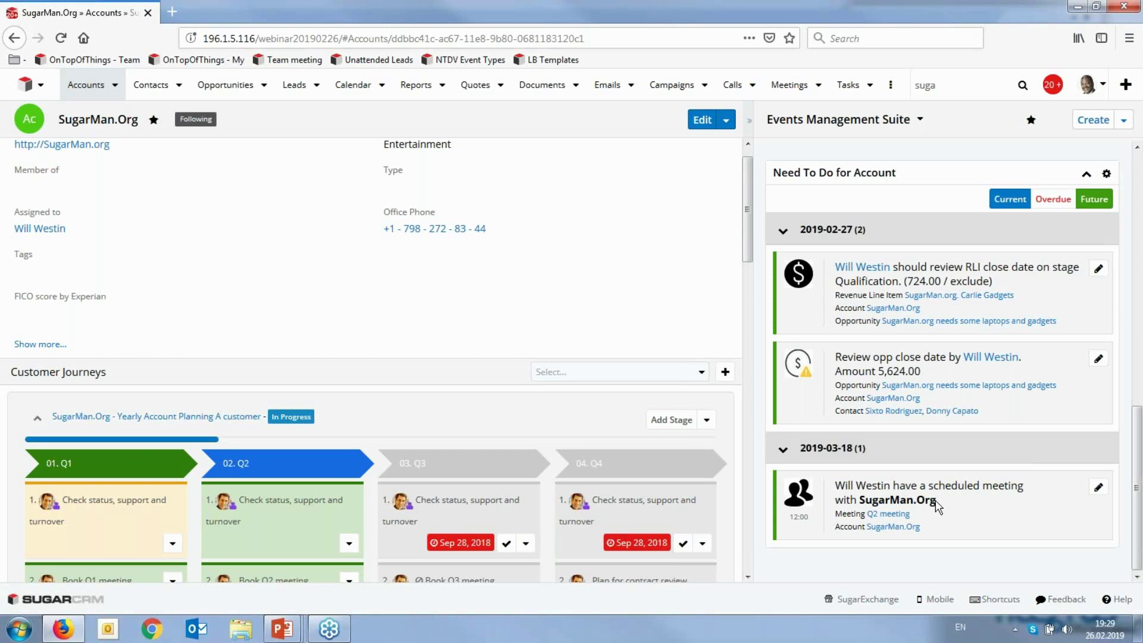
double_click(954, 486)
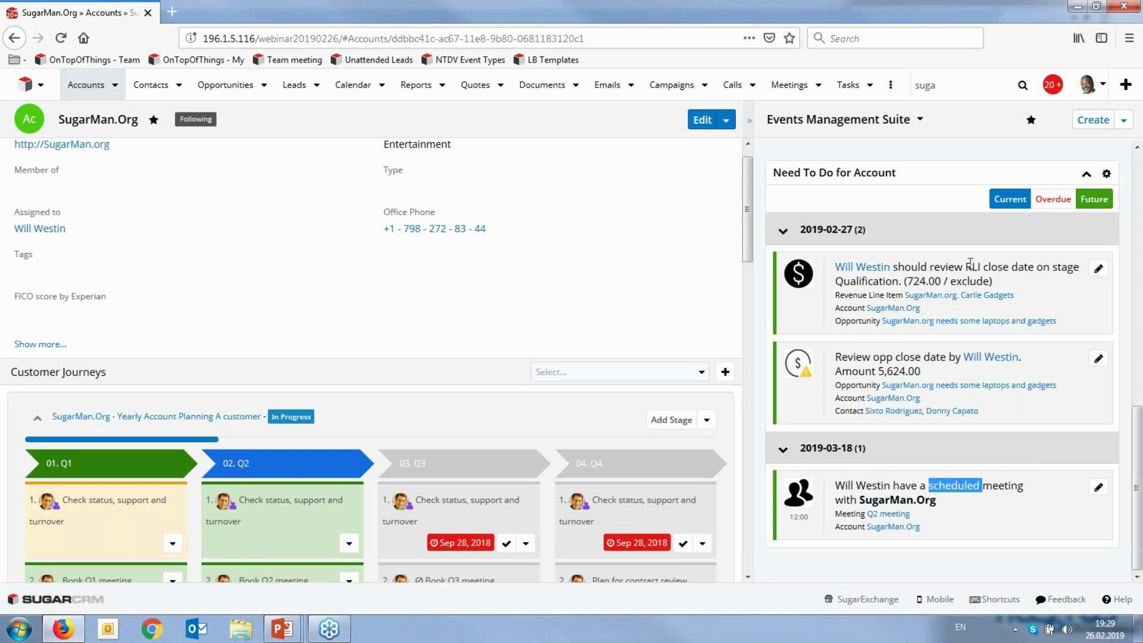
drag(966, 266, 1068, 266)
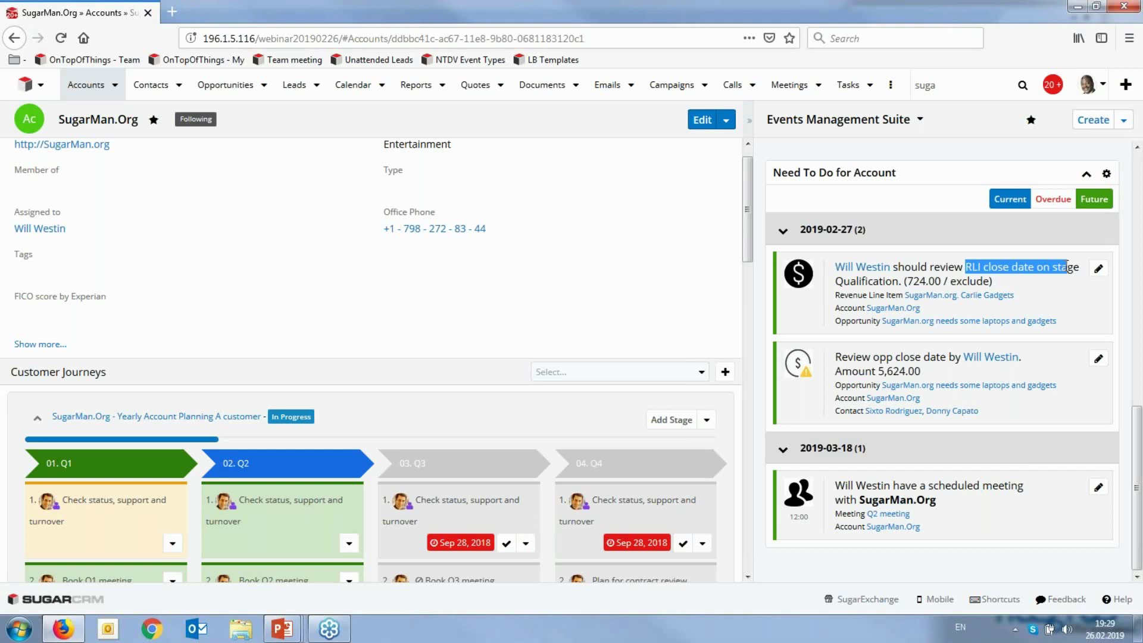
click(969, 273)
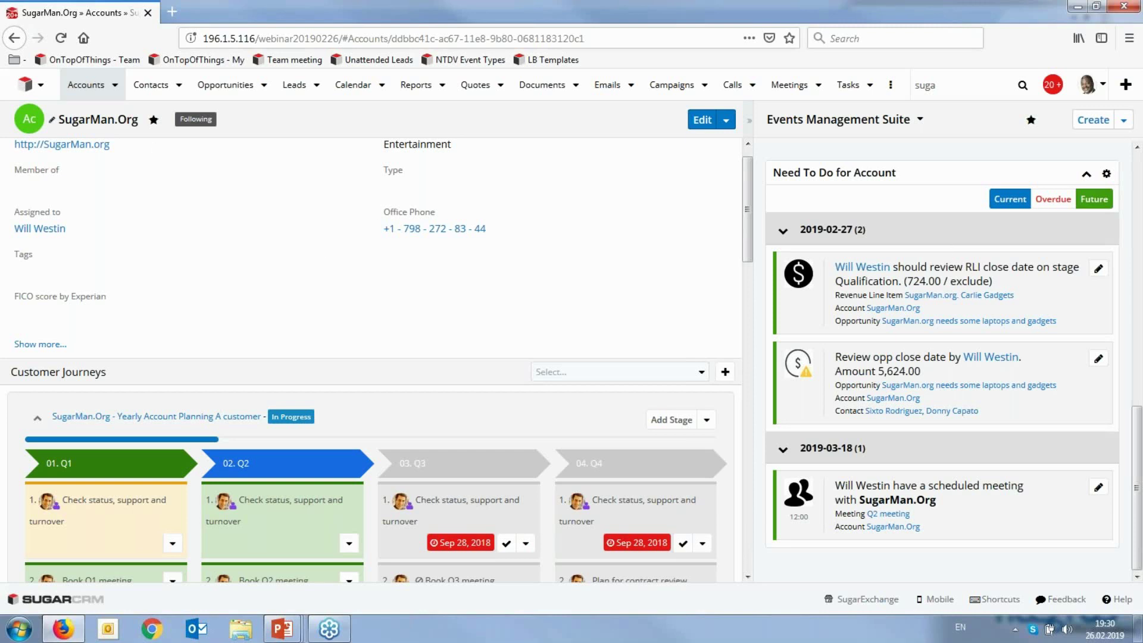
- Show the Accounts module as a table list and filter it to My Accounts
click(74, 90)
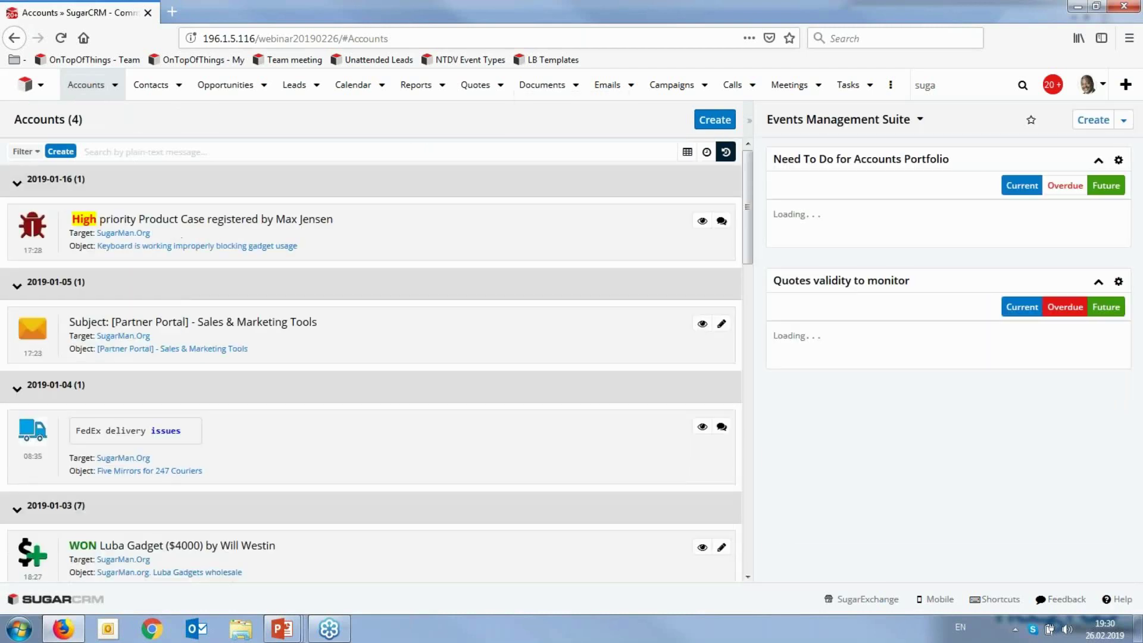
click(685, 153)
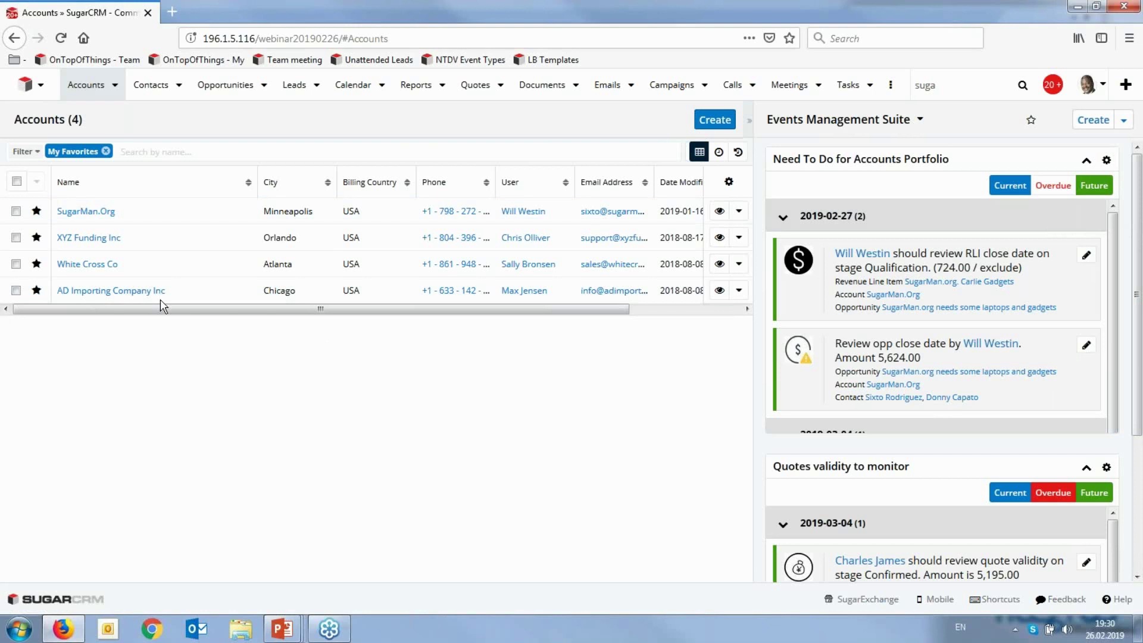
click(41, 156)
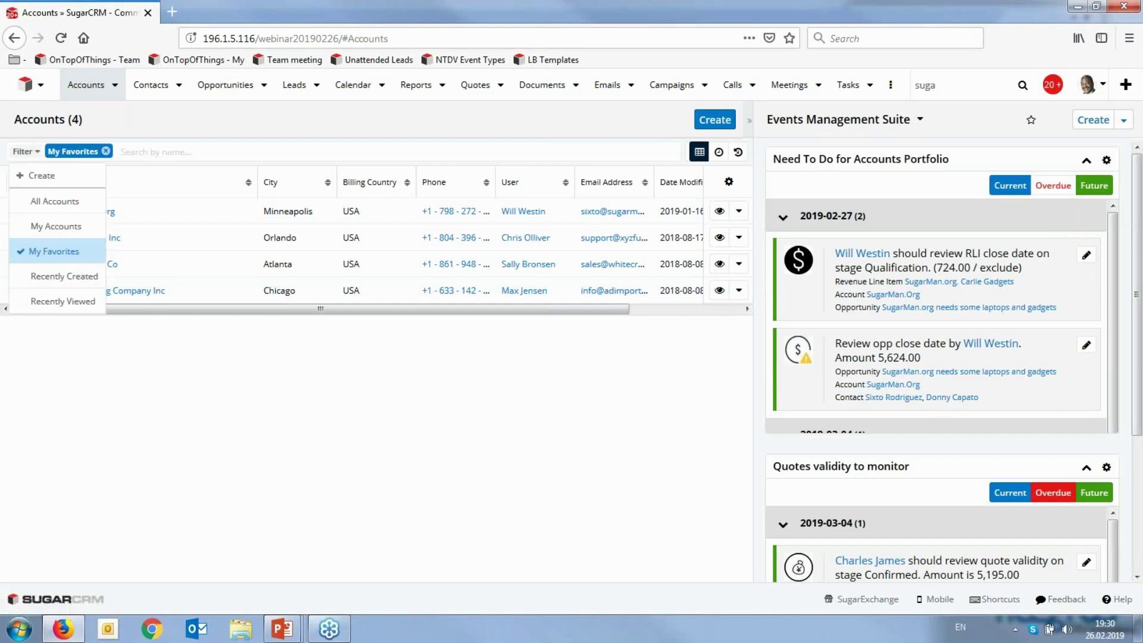
click(49, 231)
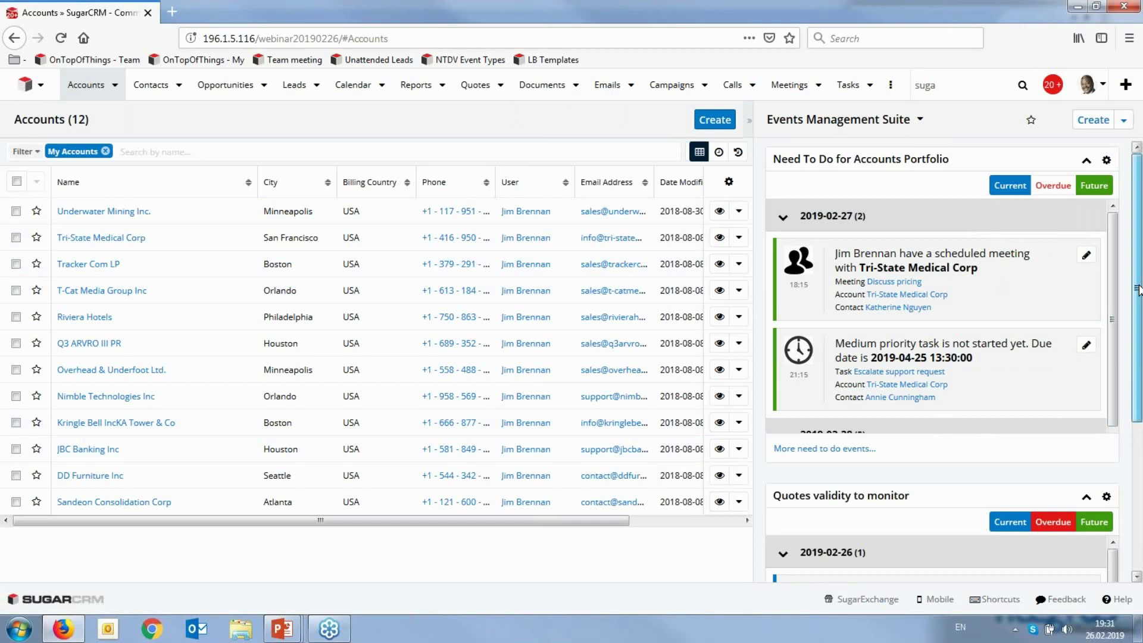
- Review the Event Type Name filter in the settings of the Quotes validity to monitor dashlet, leaving without saving
drag(1138, 287, 1138, 291)
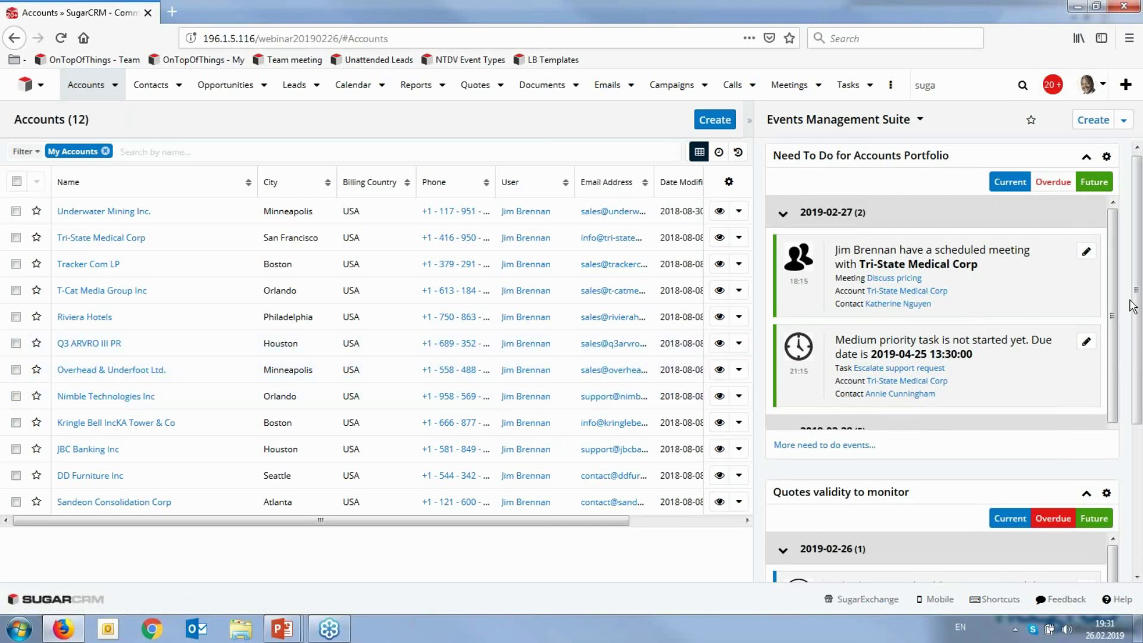
drag(1137, 299, 1137, 445)
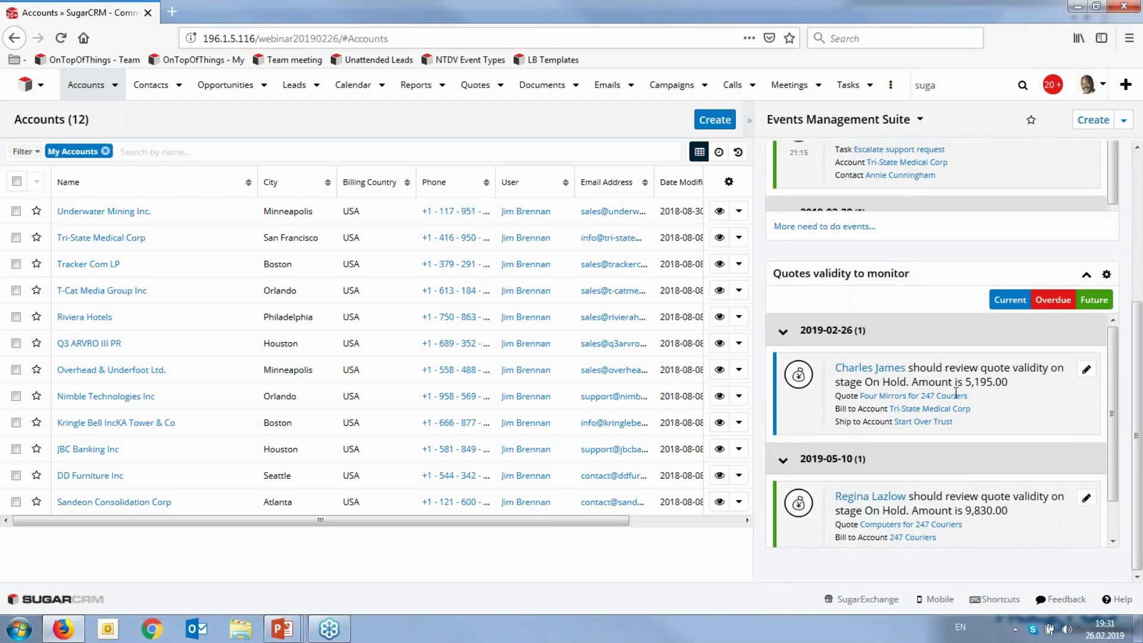
click(1107, 275)
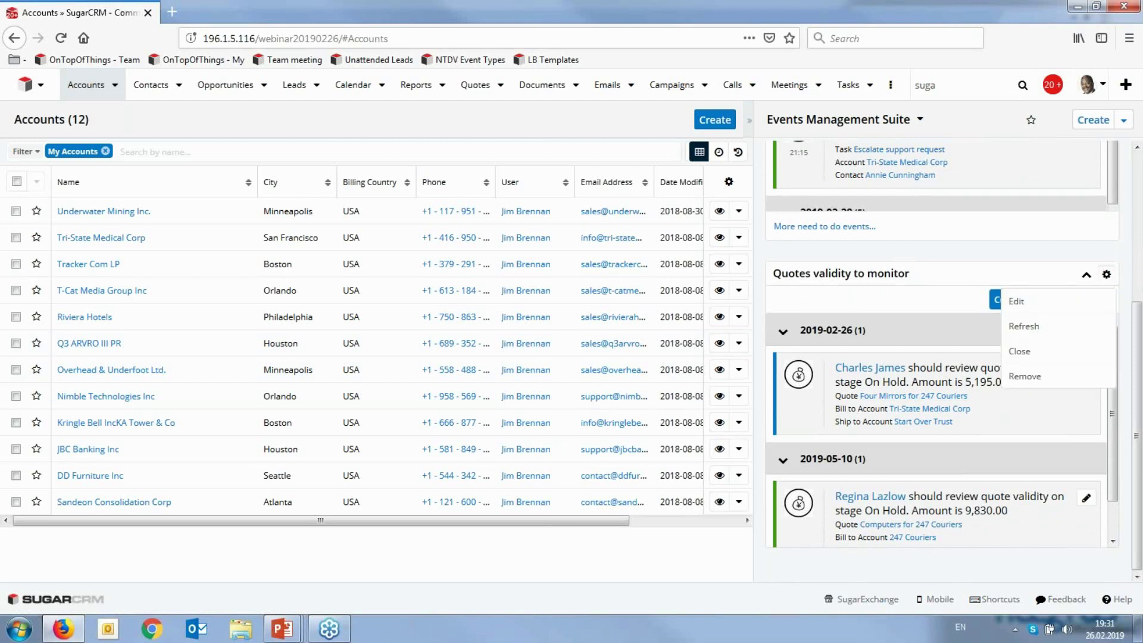
click(1099, 309)
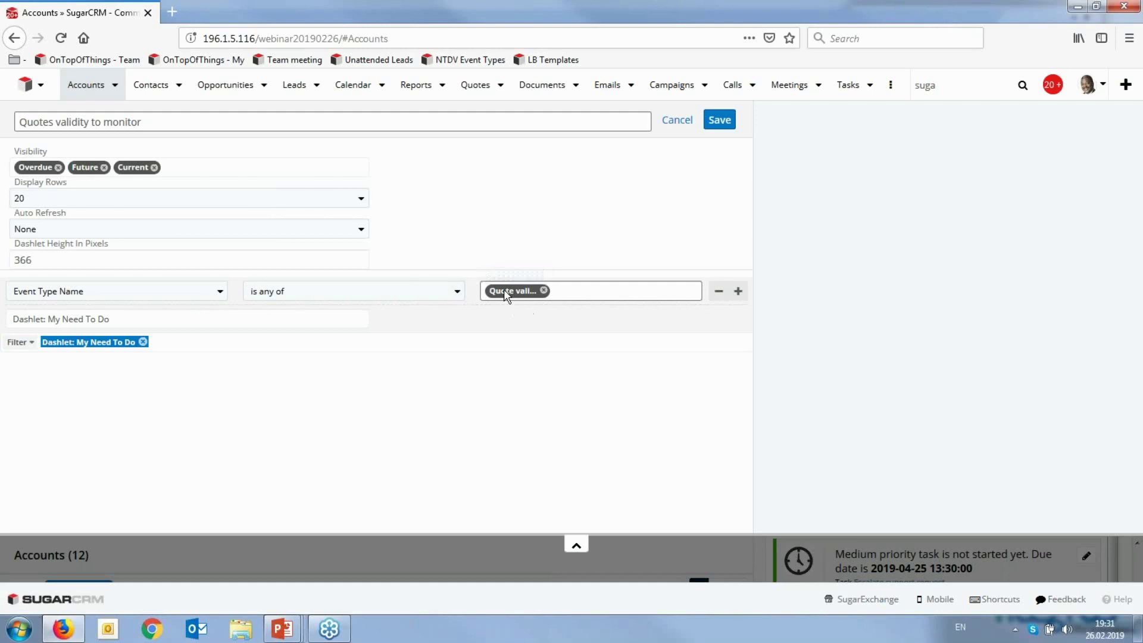
click(677, 122)
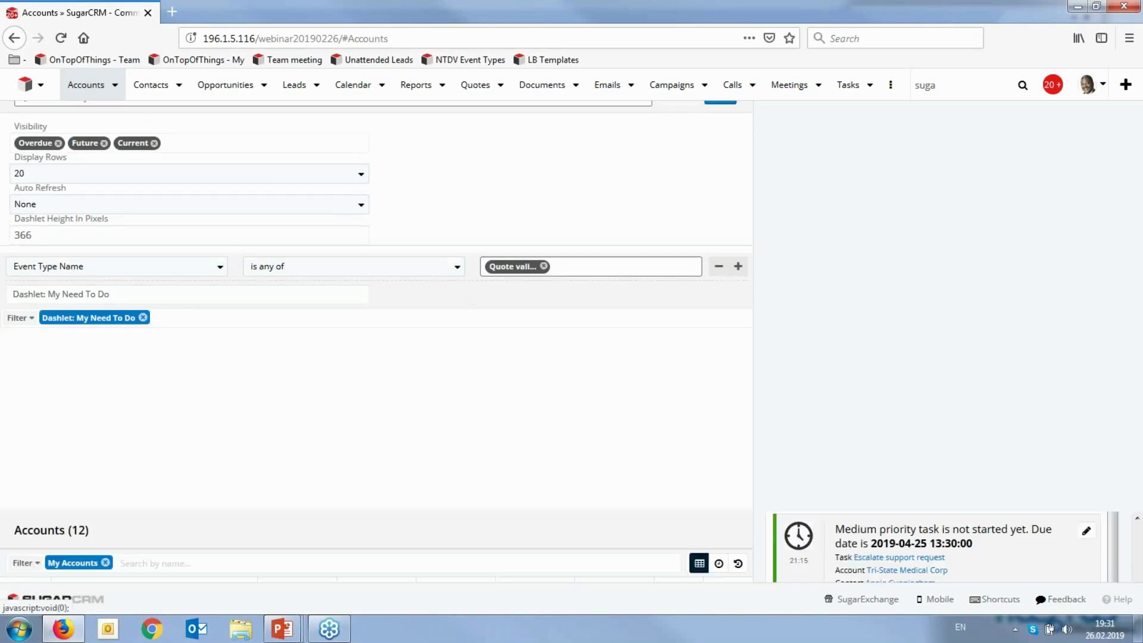
scroll(1069, 361, up, 4)
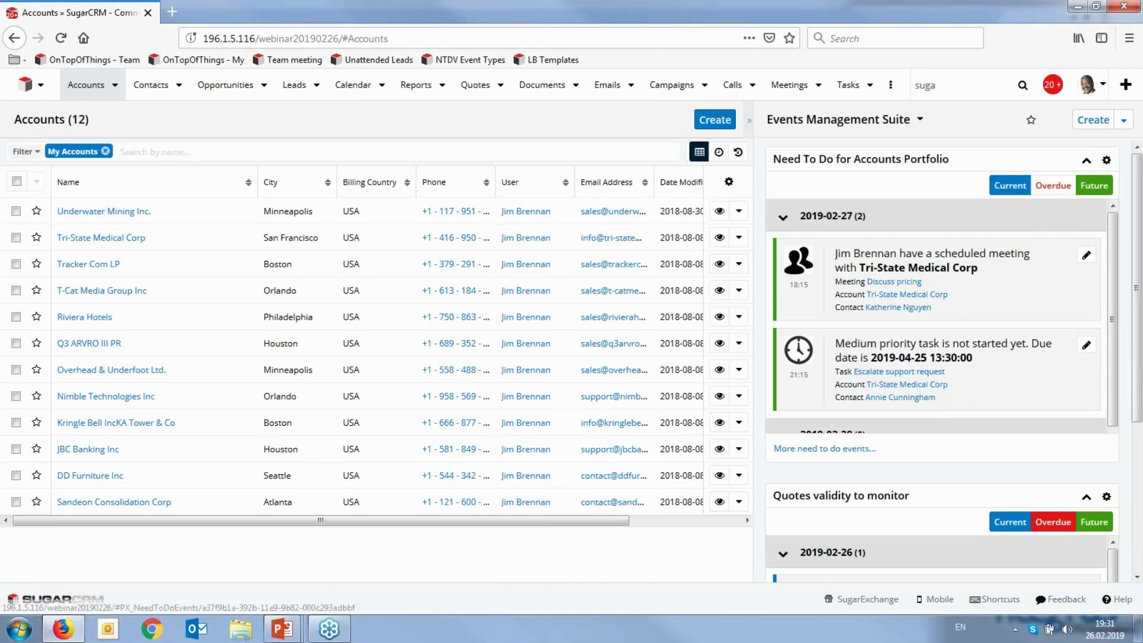
- Switch the My Accounts list to the past events timeline and filter its messages by "%mee"
click(738, 153)
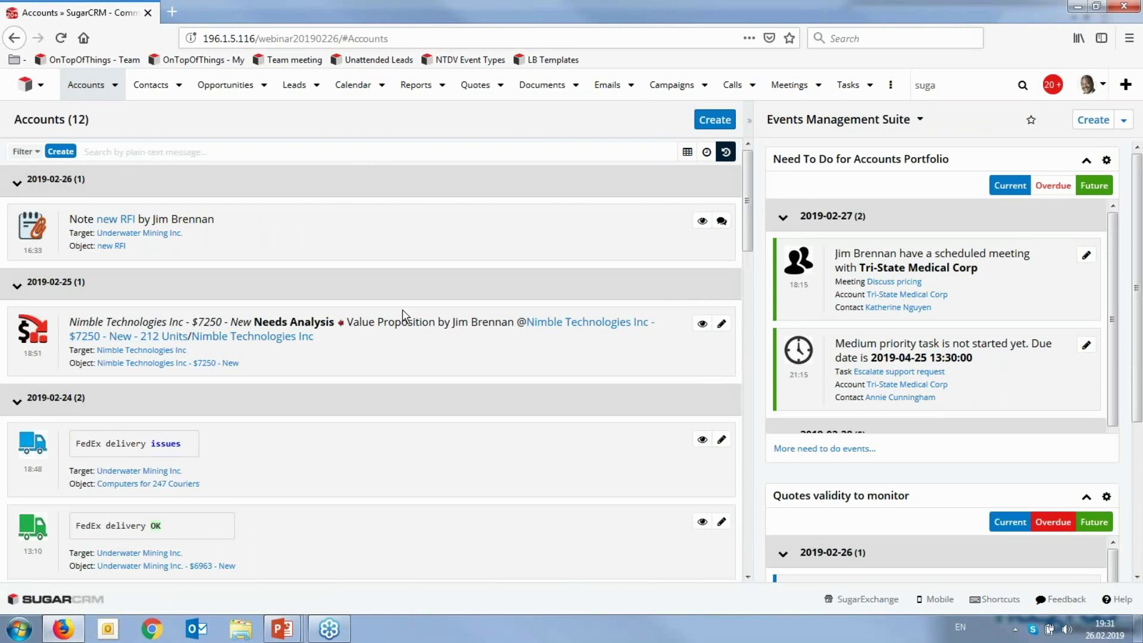
click(185, 158)
text(%mee)
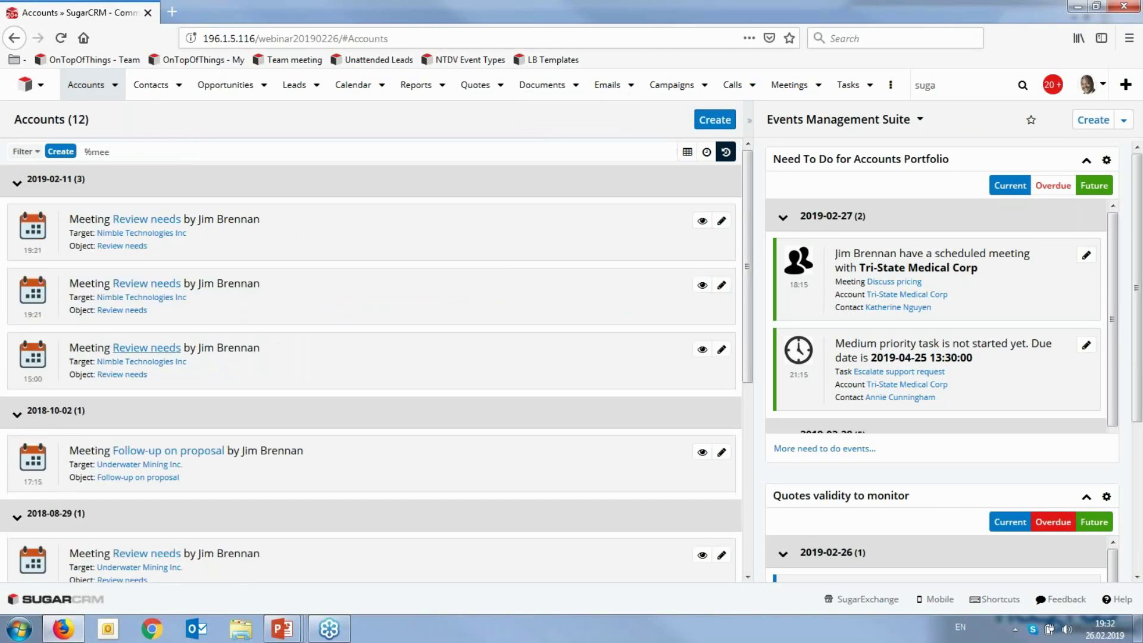
- Preview the Follow-up on proposal meeting event of Underwater Mining Inc., close it and return to the My Accounts table list
click(702, 452)
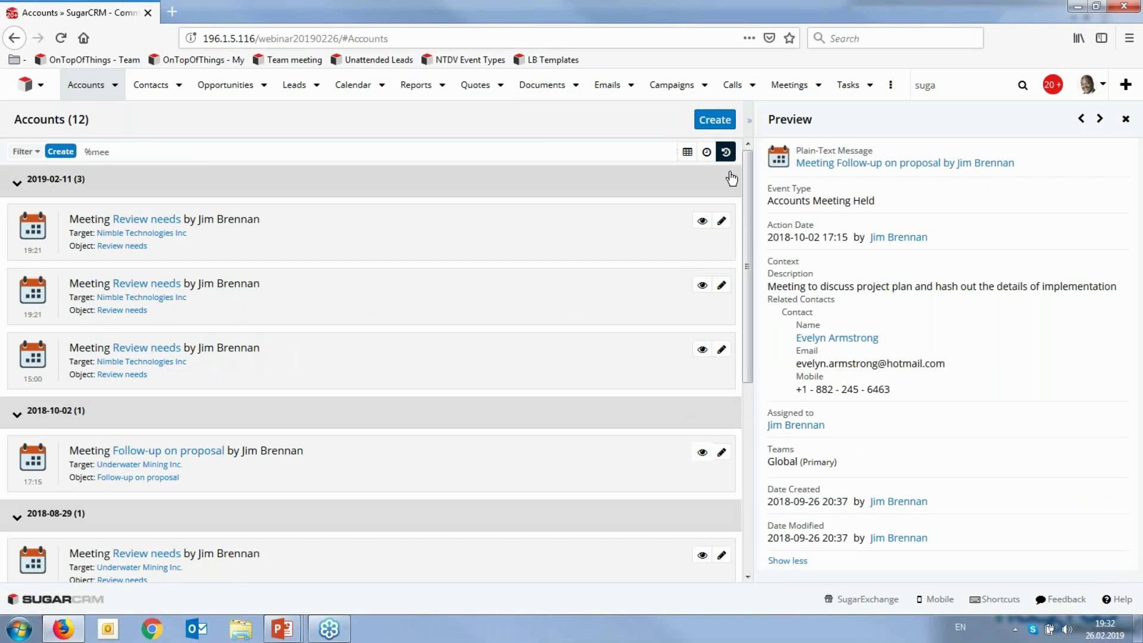
click(1126, 116)
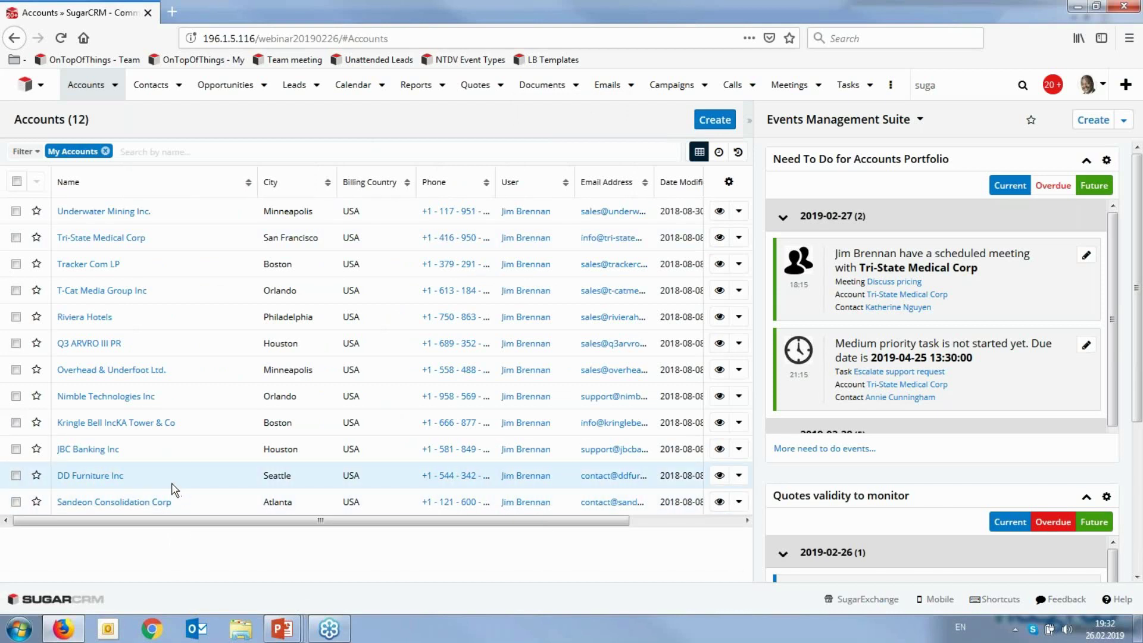
- Show the Opportunities module and review the RLI moved backward dashlet and its configuration options
click(230, 88)
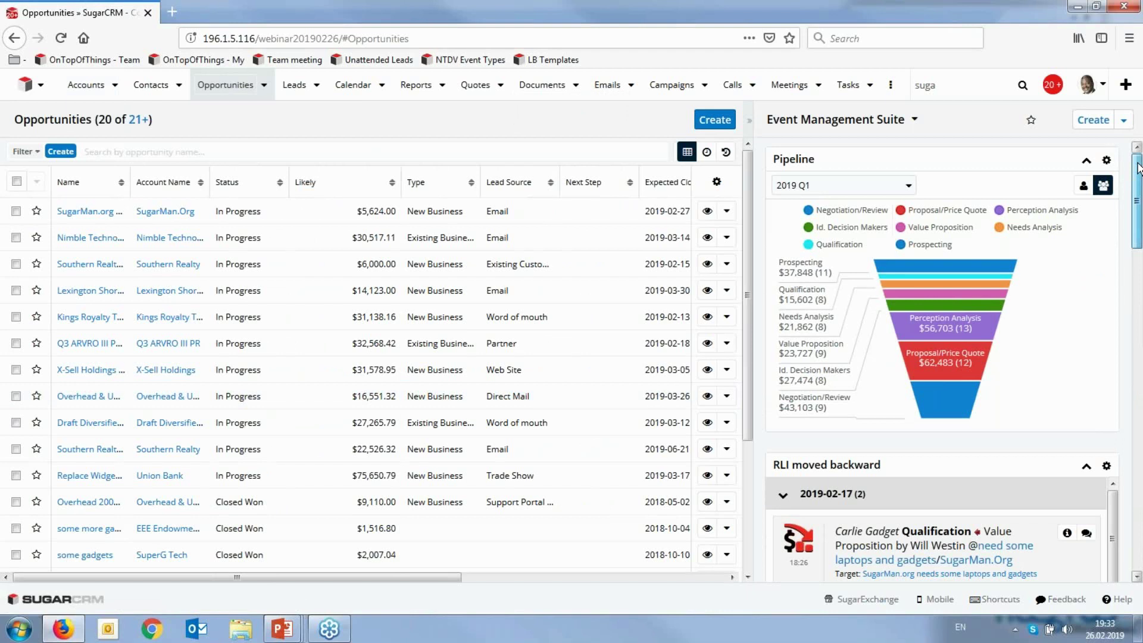
drag(1138, 169, 1138, 228)
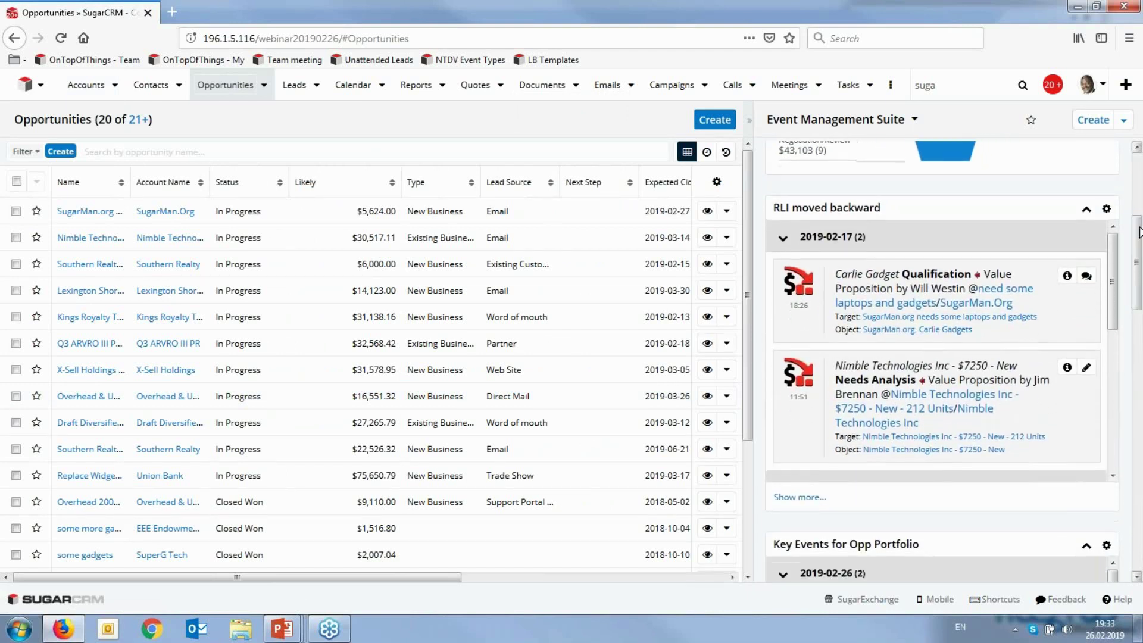
click(1108, 211)
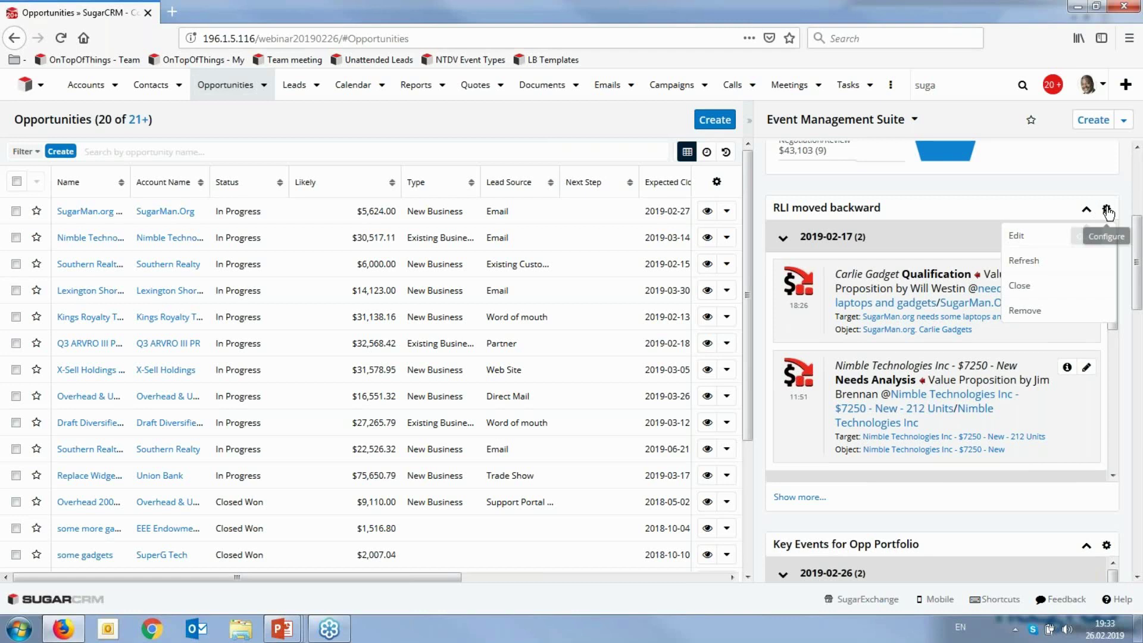
click(1107, 211)
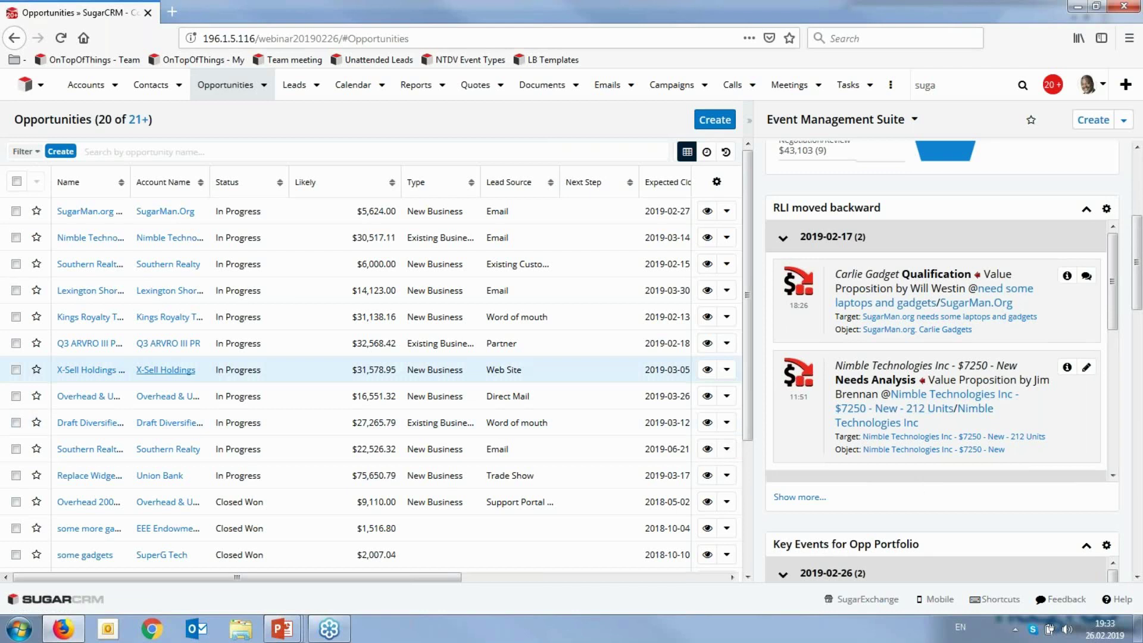
- Filter the opportunities to My Opportunities and review the matching events in the RLI moved backward dashlet
click(38, 156)
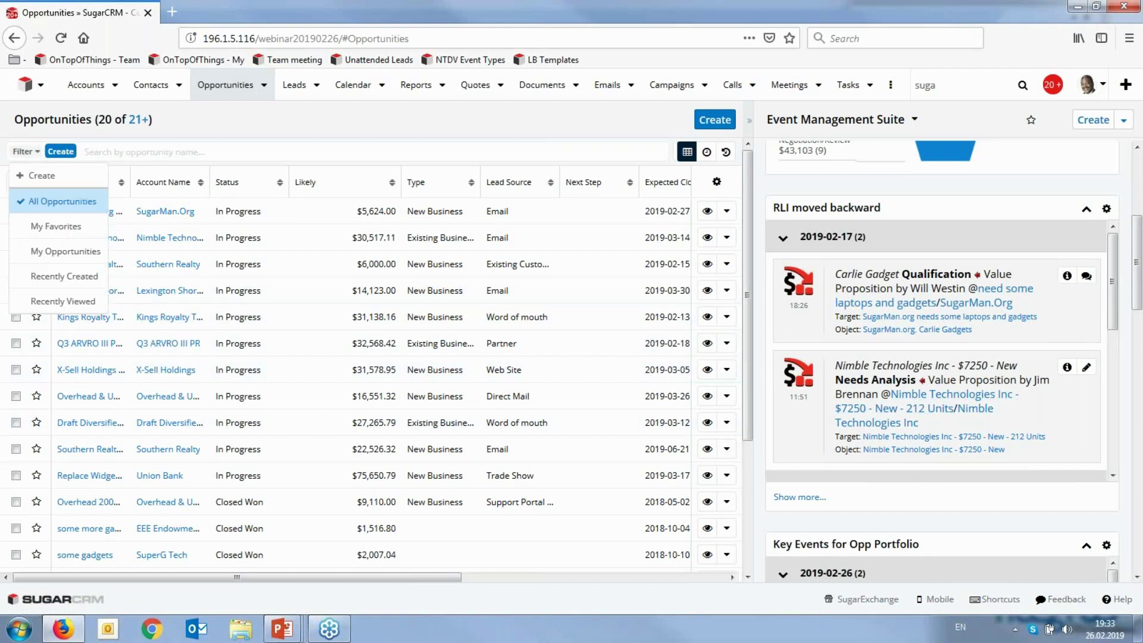
click(64, 252)
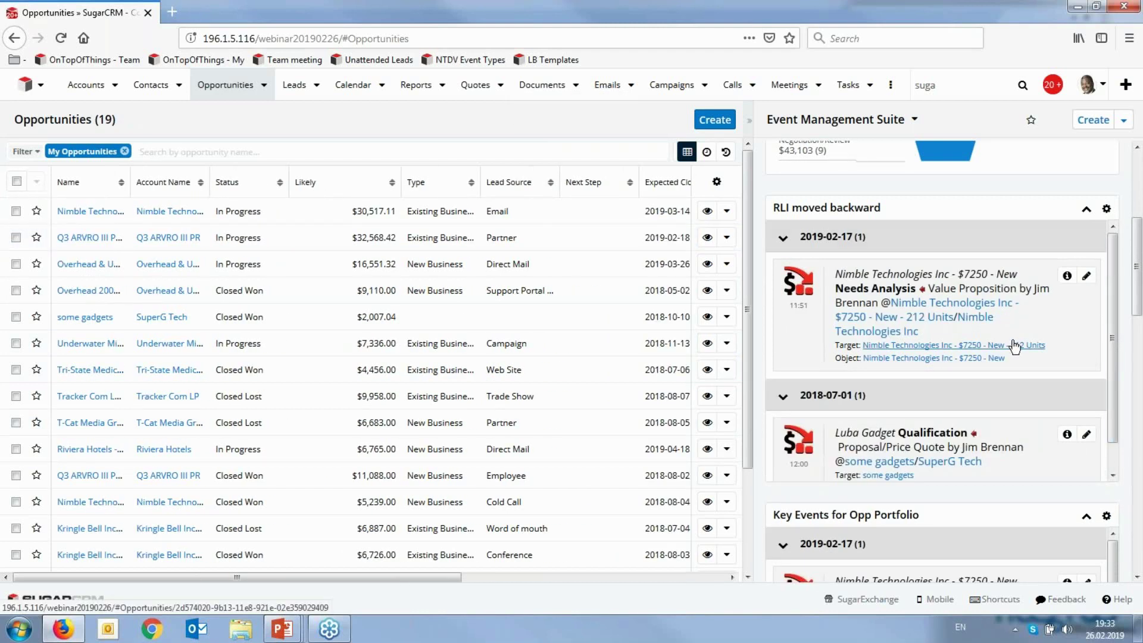
scroll(1138, 297, down, 1)
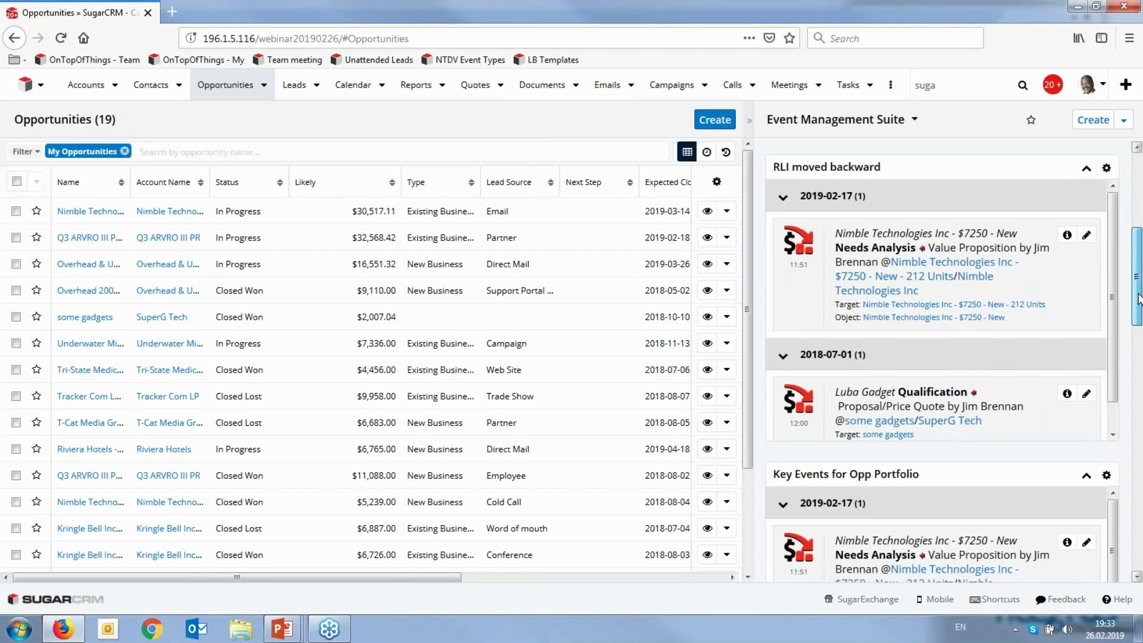
drag(1138, 296, 1138, 264)
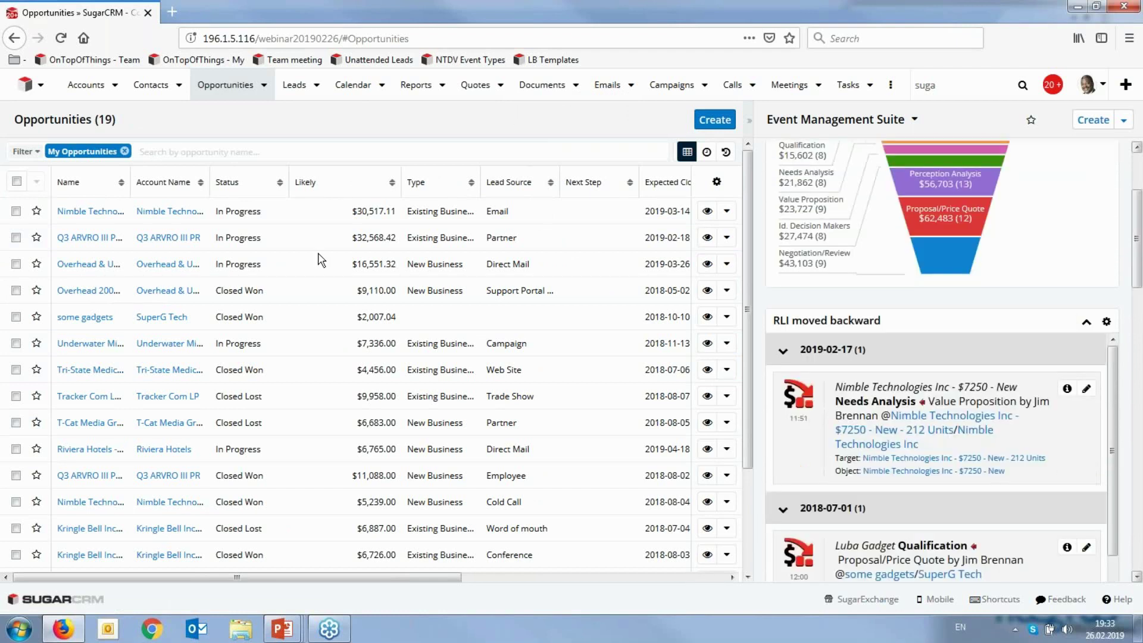
- Compare the portfolio dashlets under the Recently Created and My Favorites filters, ending on My Opportunities
click(84, 151)
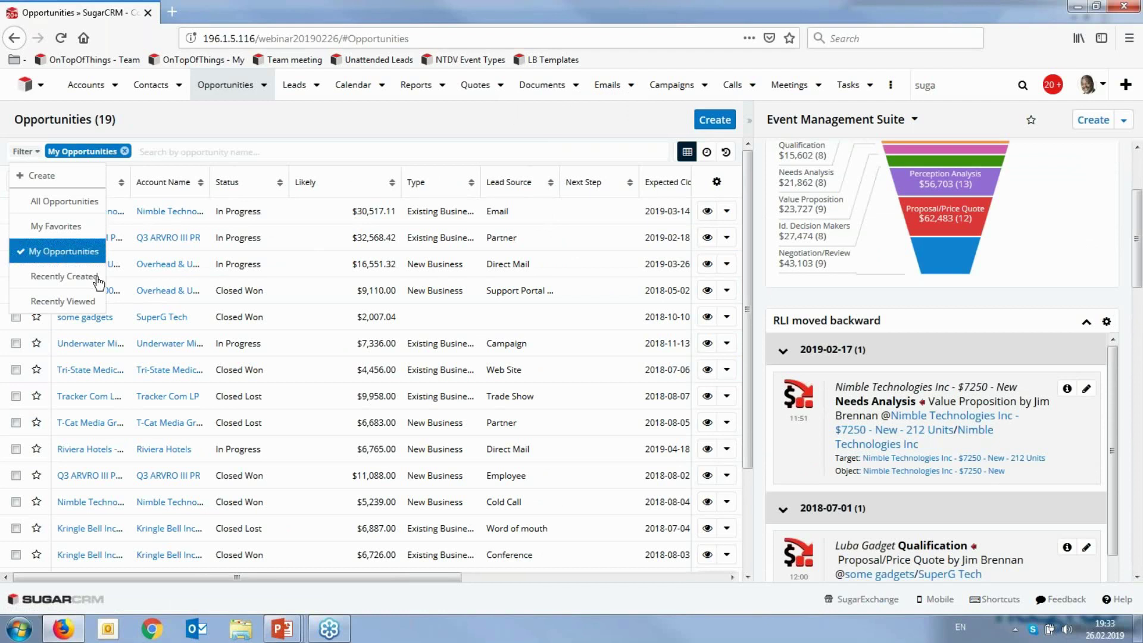
click(45, 274)
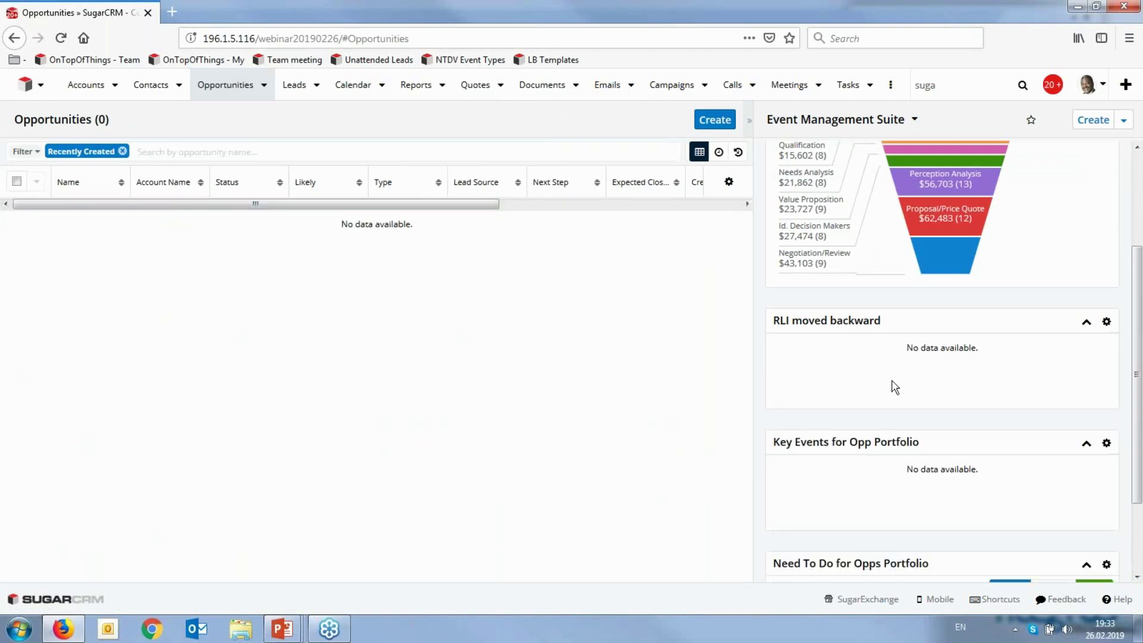
click(39, 153)
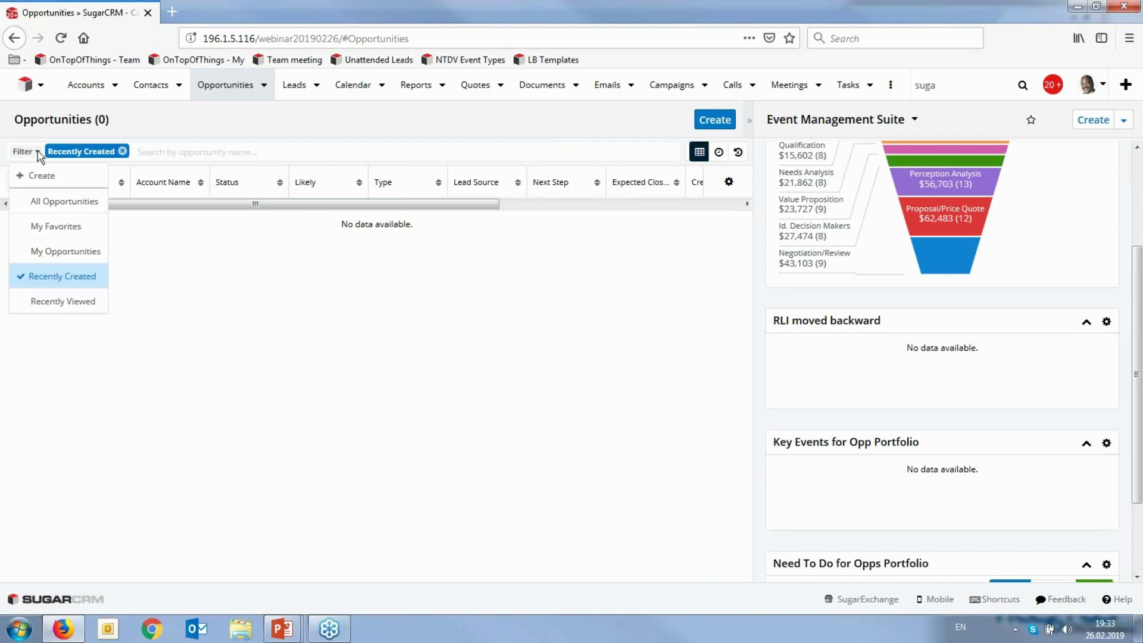
click(56, 227)
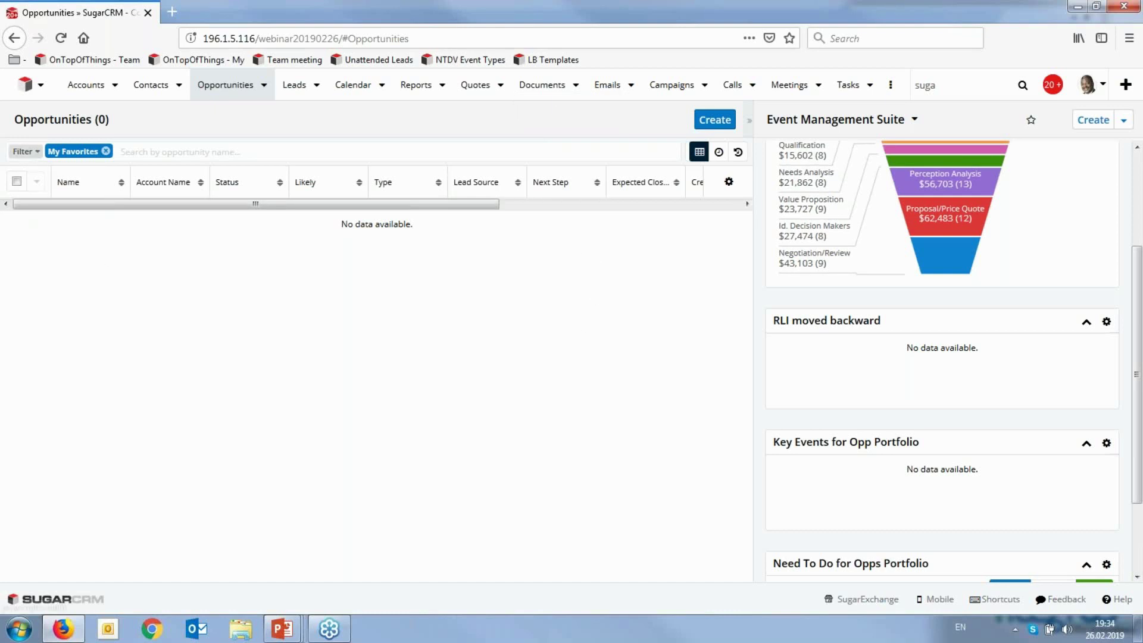
click(24, 151)
click(74, 254)
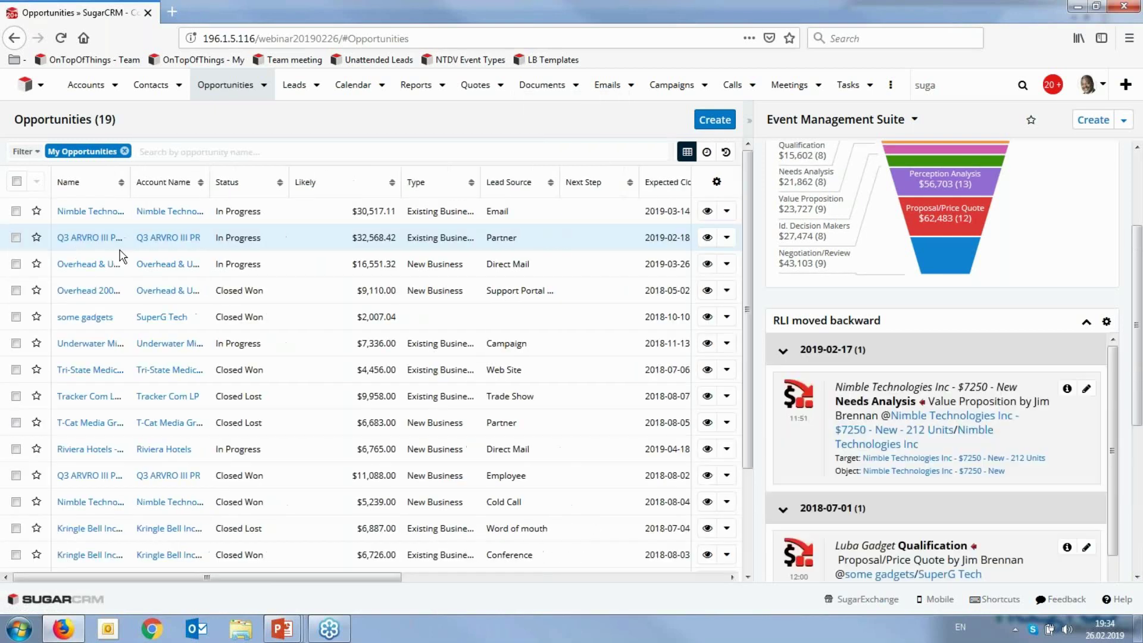
drag(1137, 293, 1136, 300)
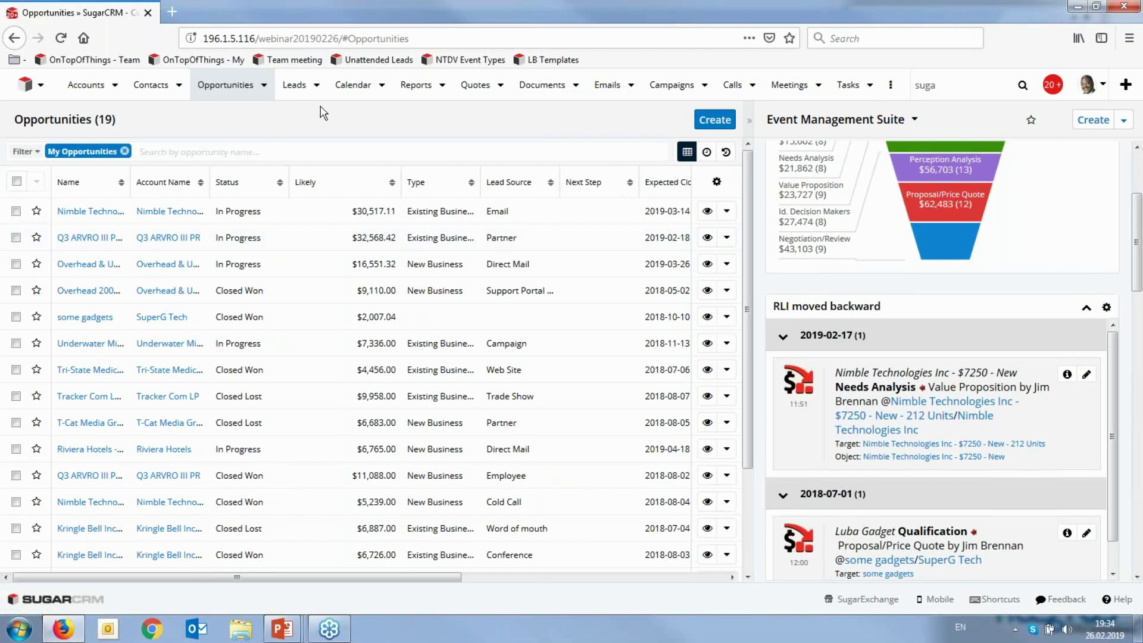
- View the Need To Do for Leads Portfolio dashlet in the Leads module, and open the Need To Do Event Types module
click(295, 87)
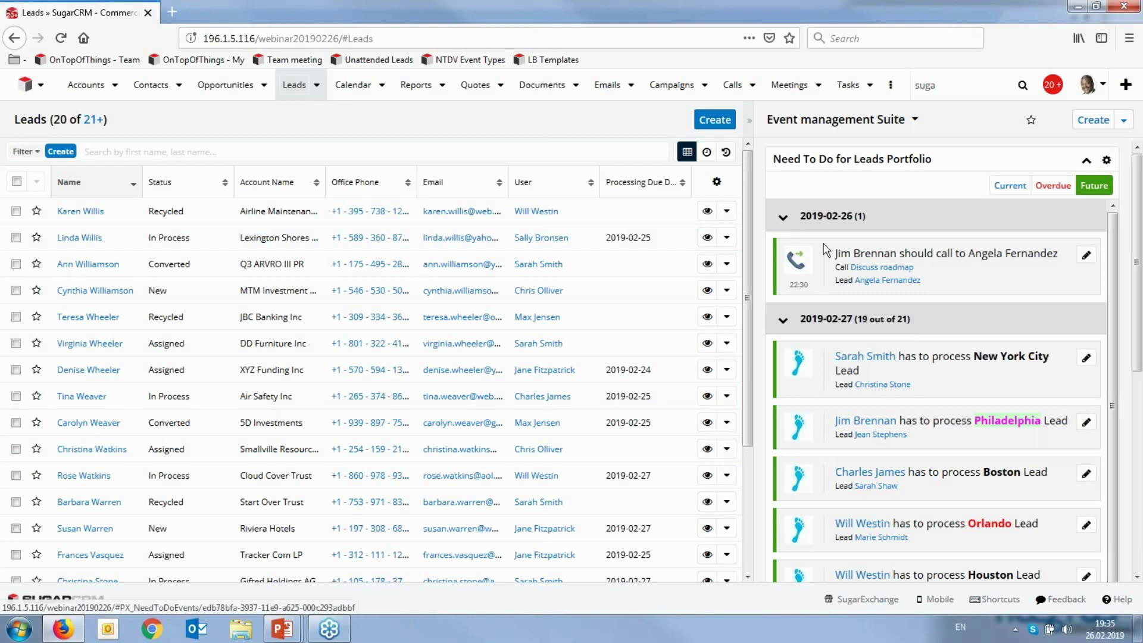
click(891, 85)
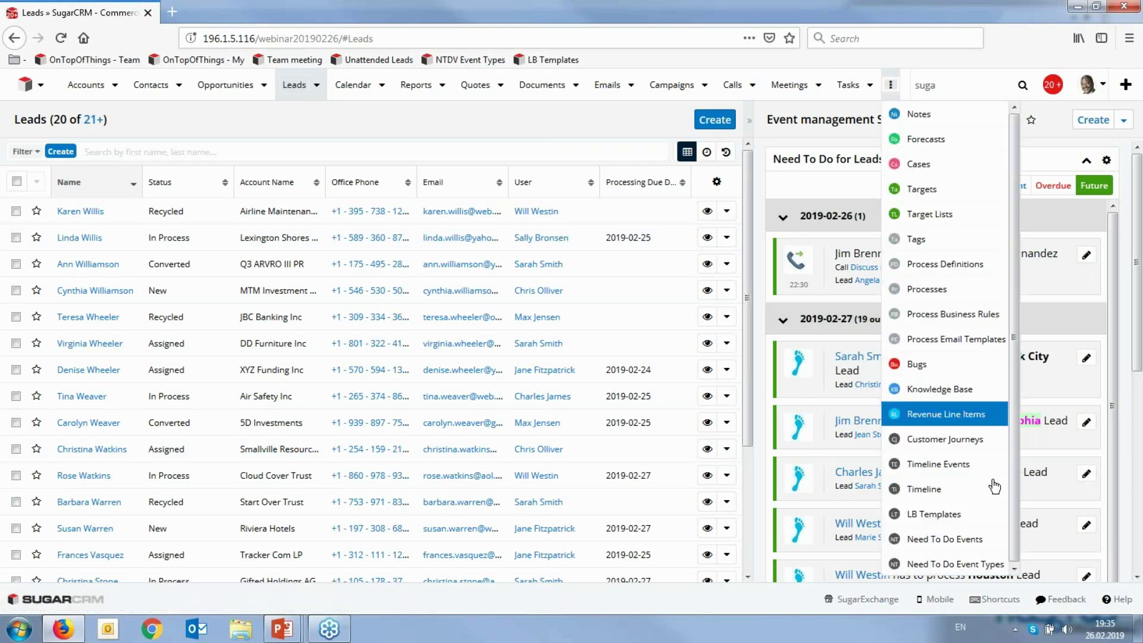
click(956, 564)
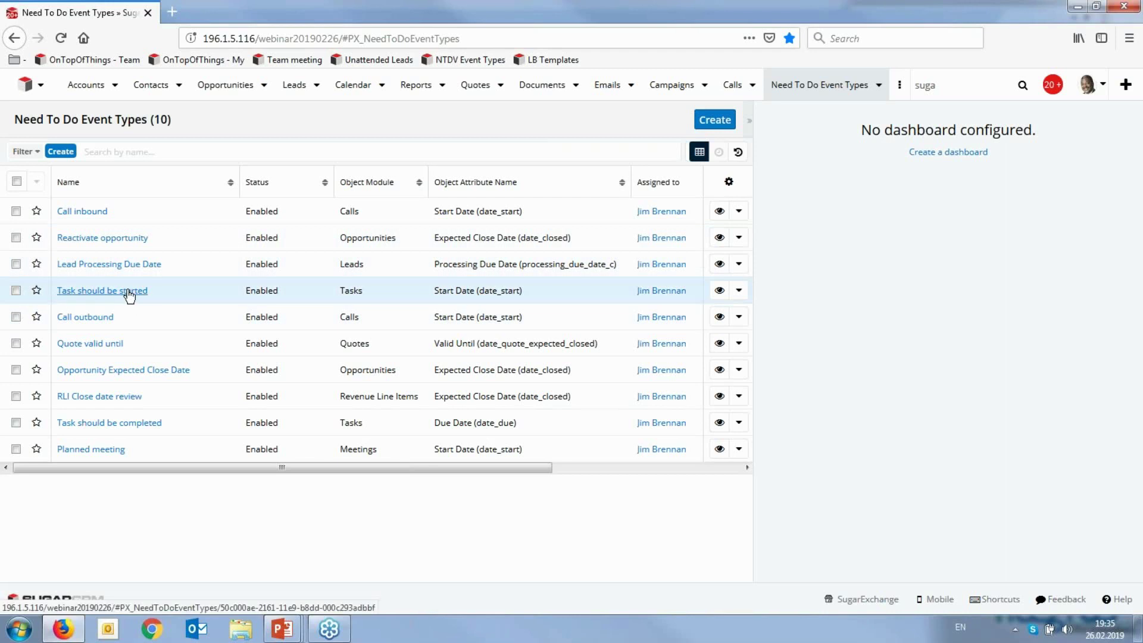
- Review the Task should be completed event type in edit mode without saving, and open its [NTDV] Task should be completed template
click(141, 423)
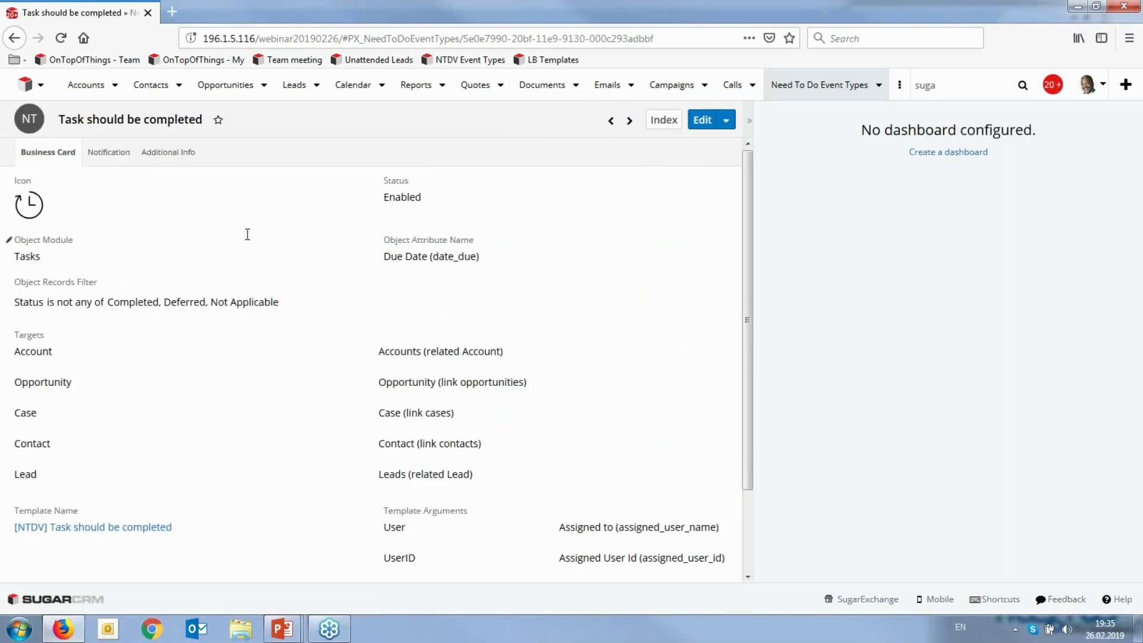
click(701, 120)
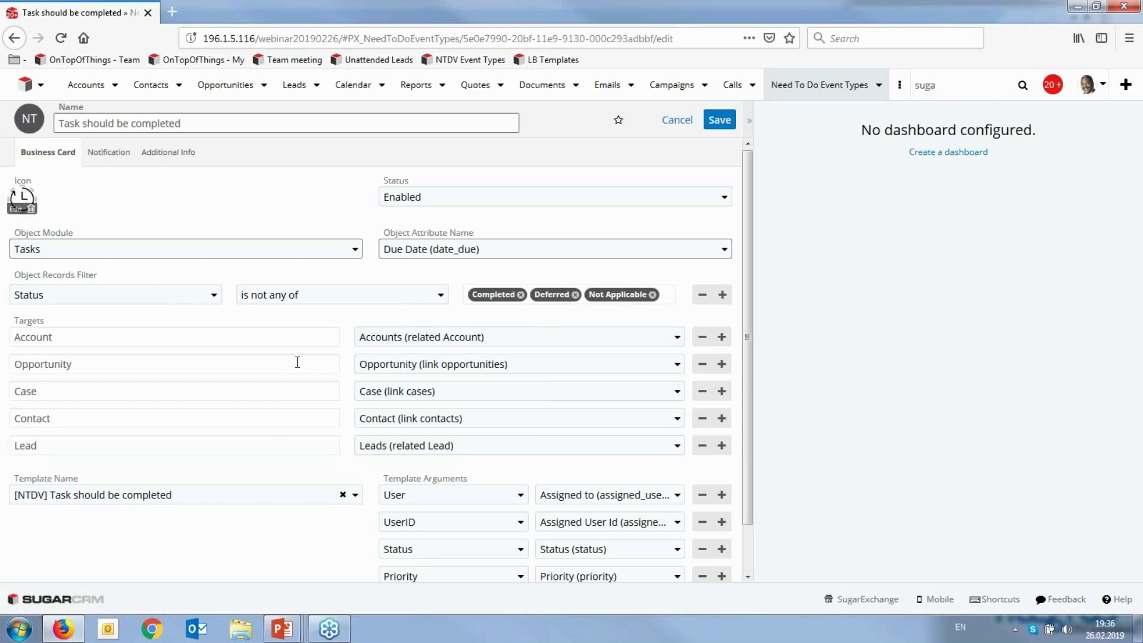
scroll(312, 381, down, 1)
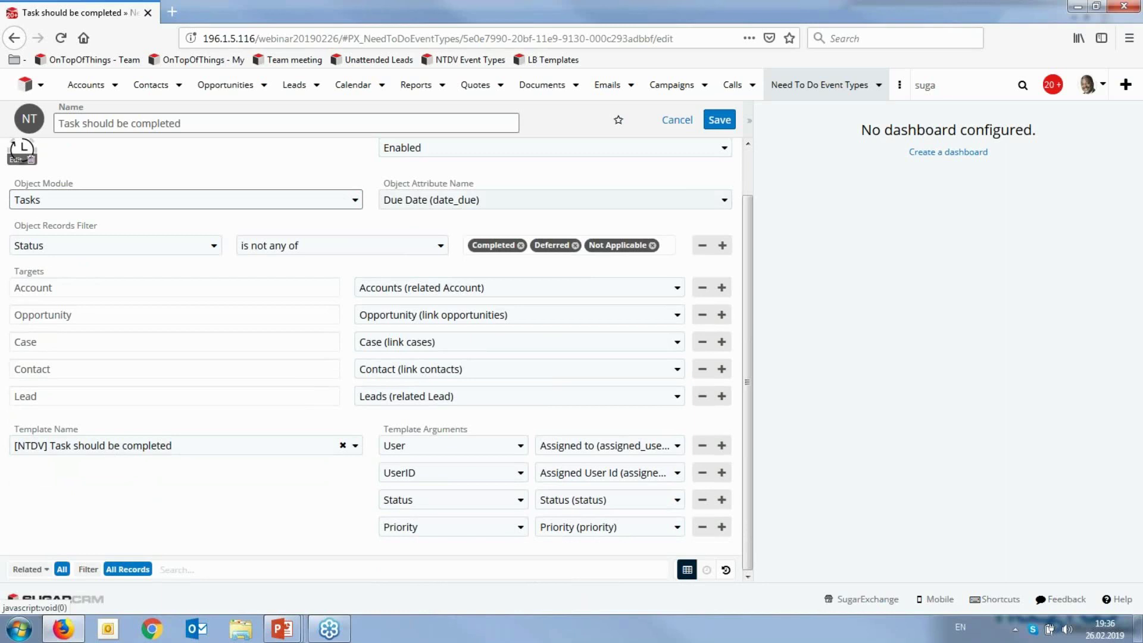
click(677, 119)
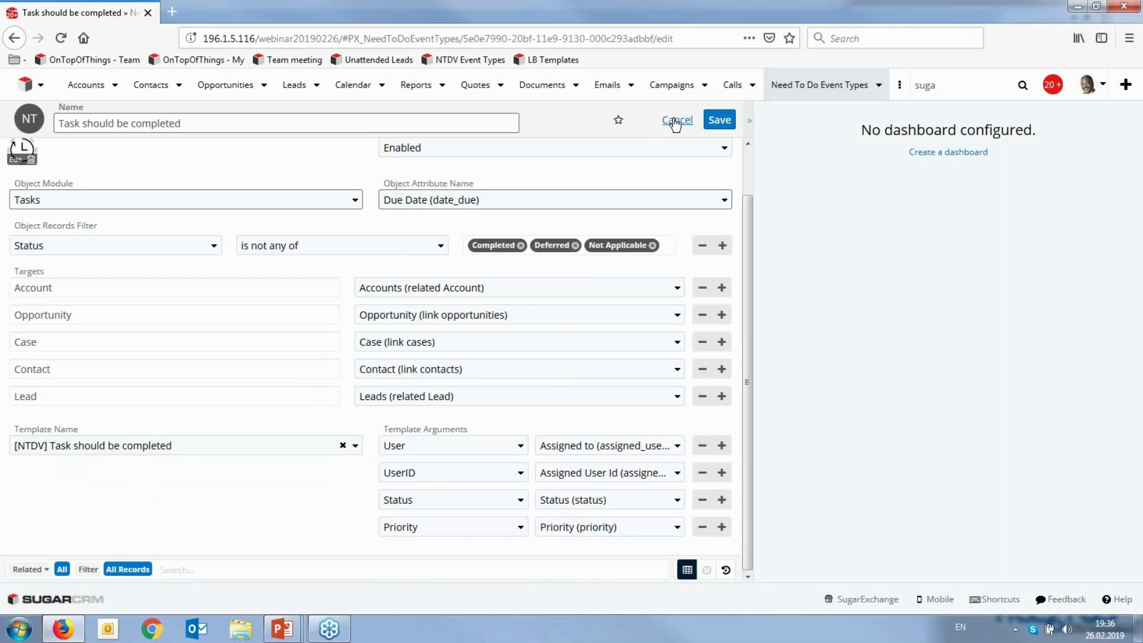
click(125, 485)
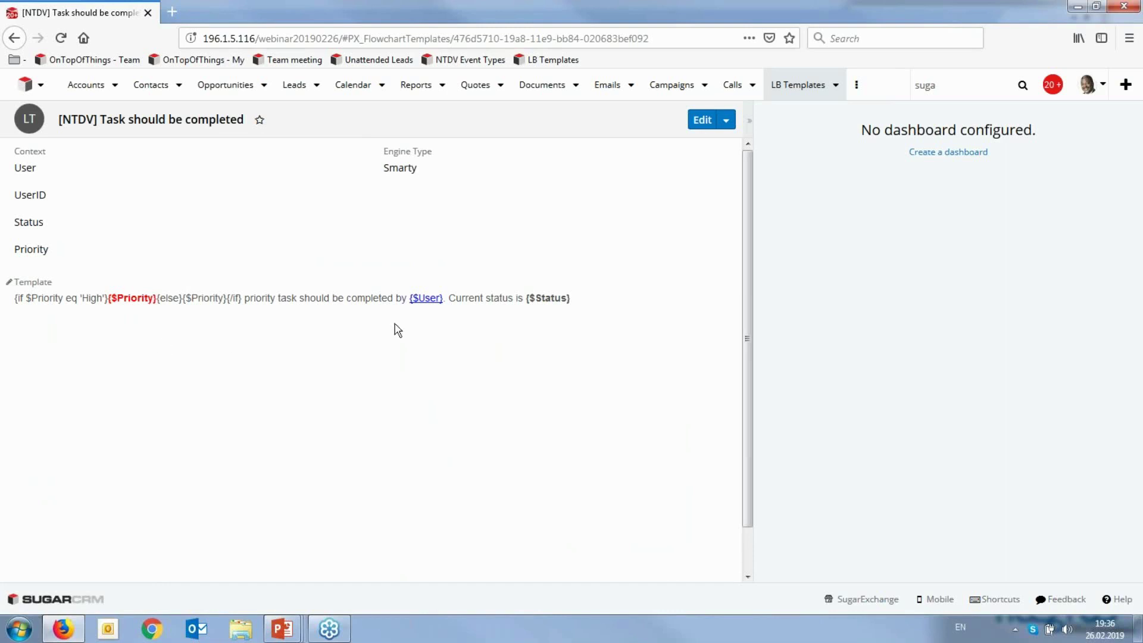
- Review the {$Location} link settings in the [NTDV] Meeting planned template from LB Templates, leaving without saving
click(790, 90)
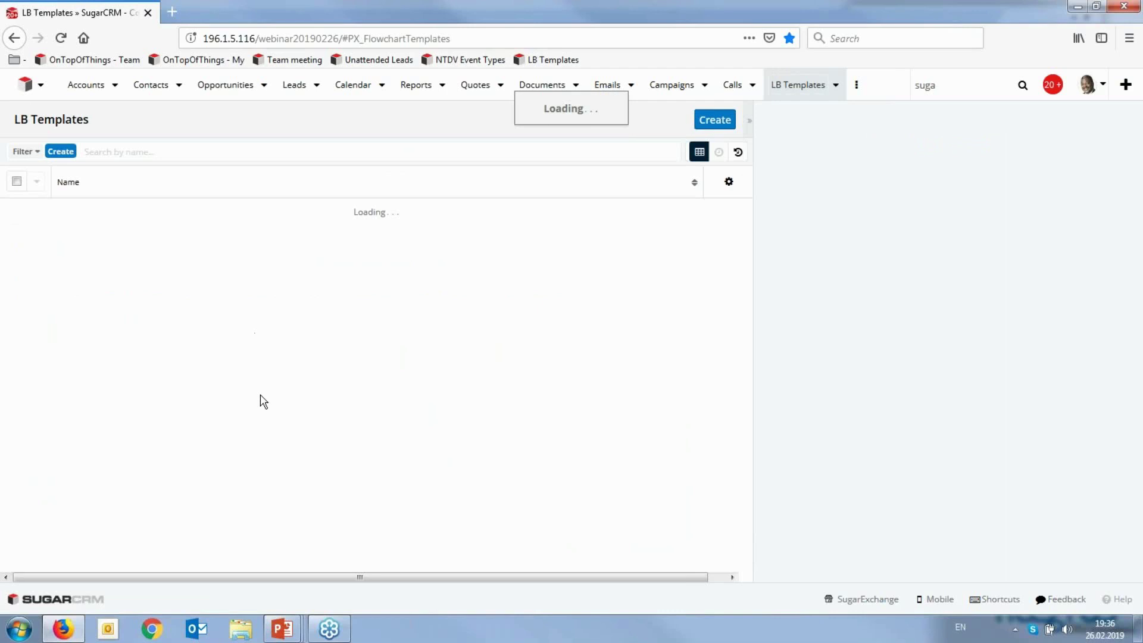
click(131, 238)
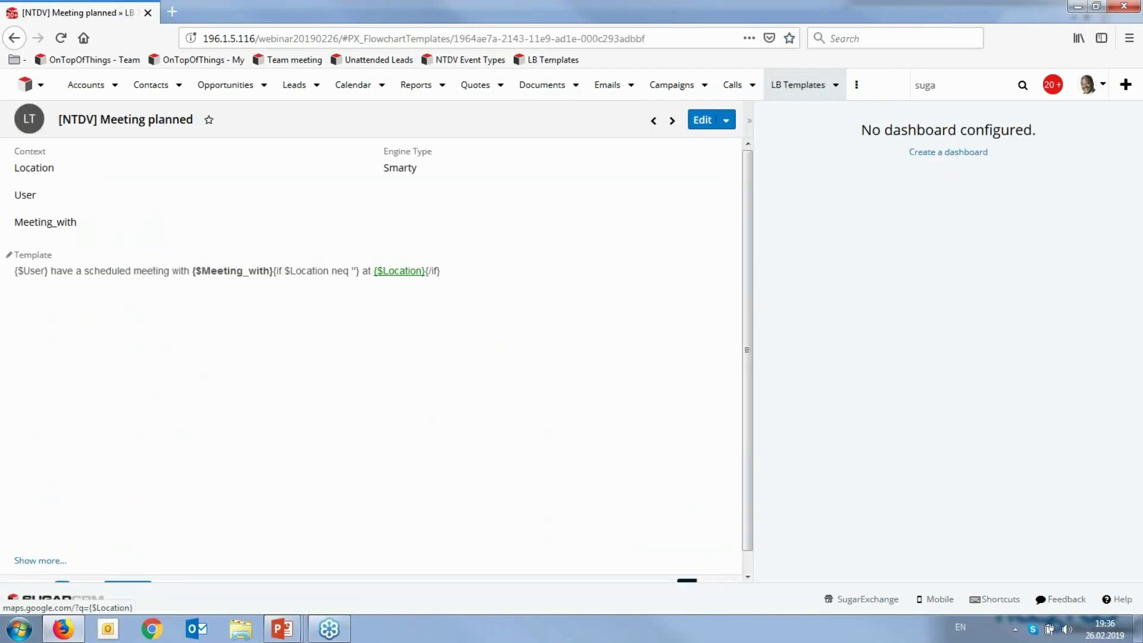
click(697, 121)
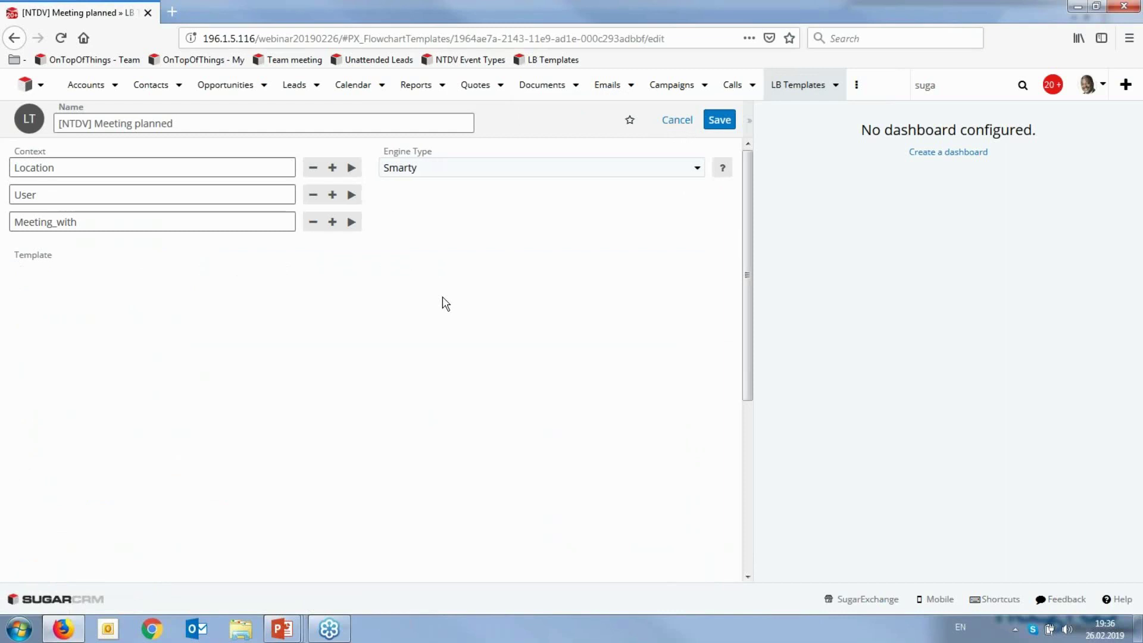
click(387, 300)
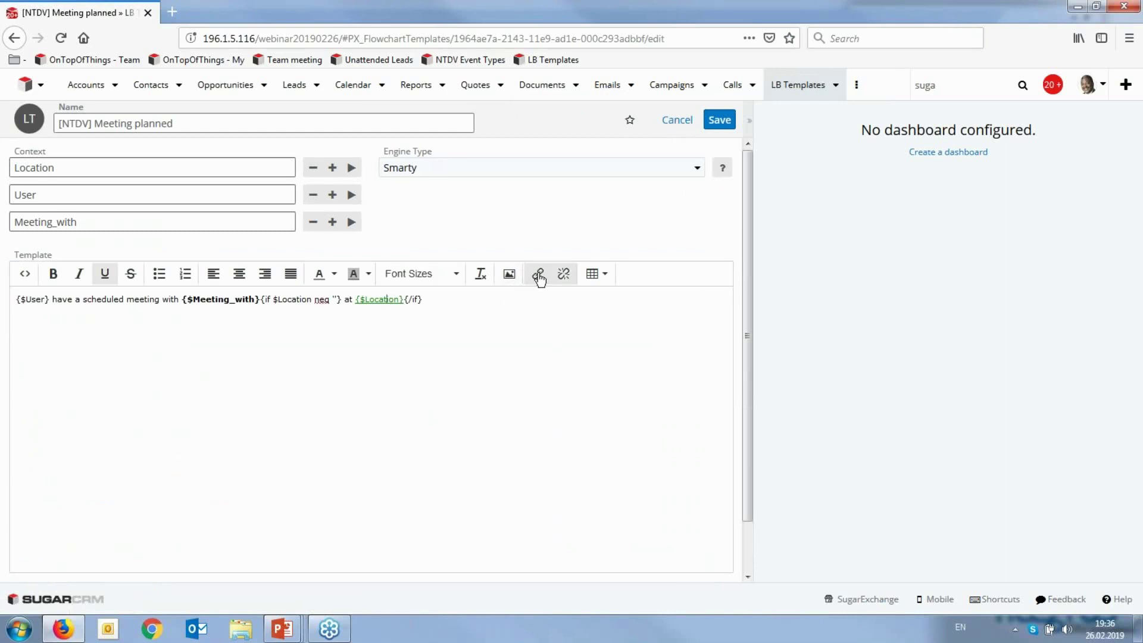
click(538, 275)
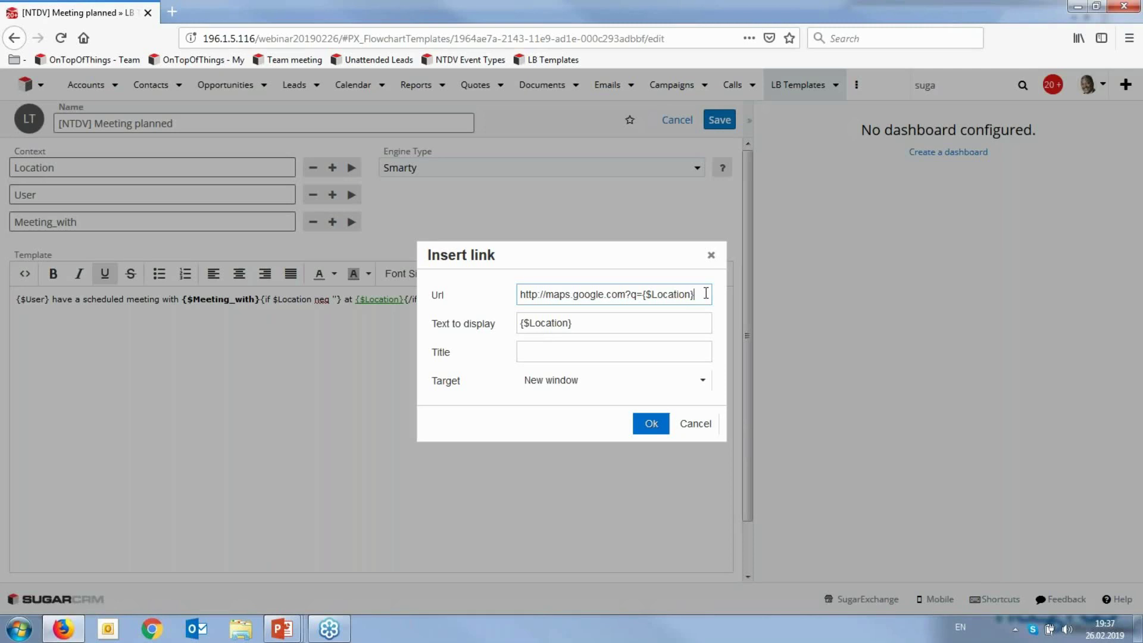
click(696, 426)
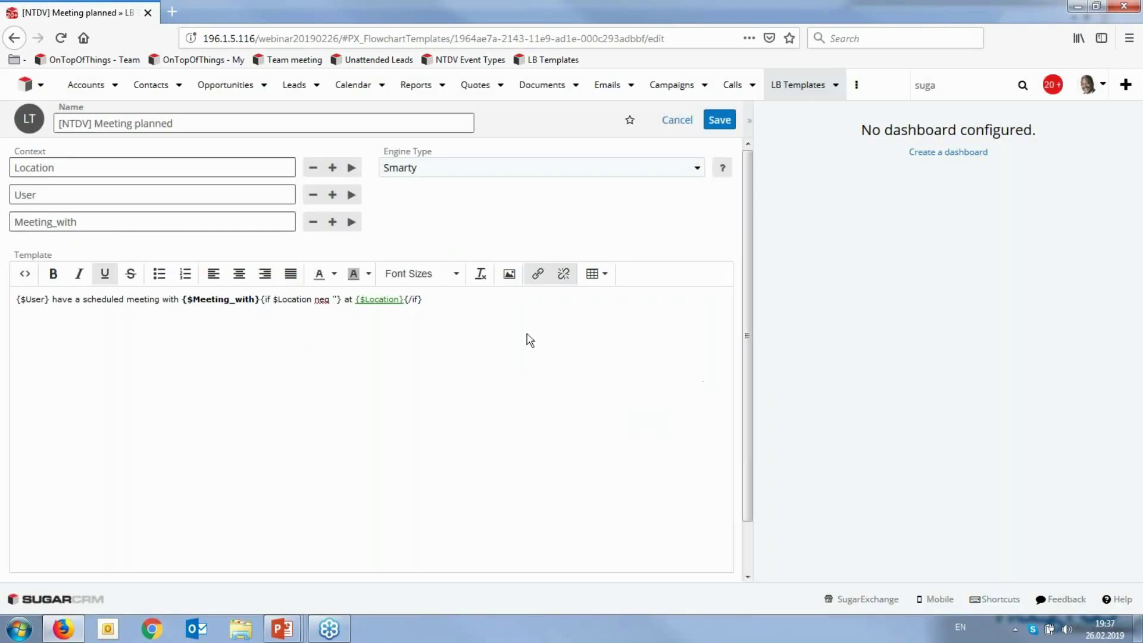
click(677, 120)
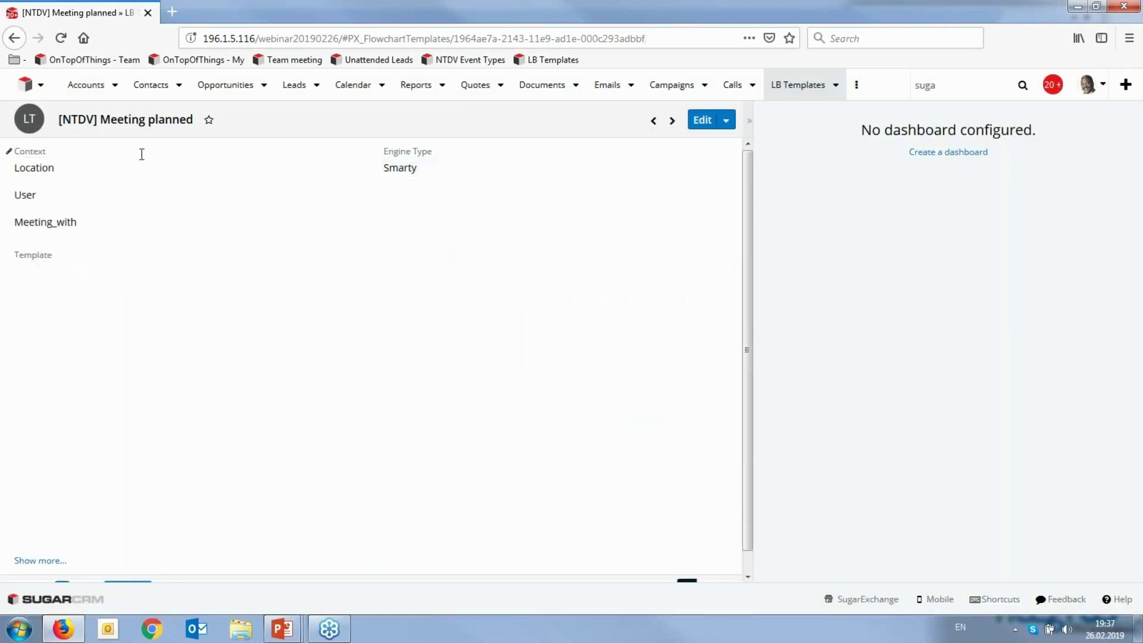
- View the my Personal On Top of Everything dashboard, and inspect the RLI moved backward (Account) bar on the Prepare for the Team meeting dashboard
click(24, 84)
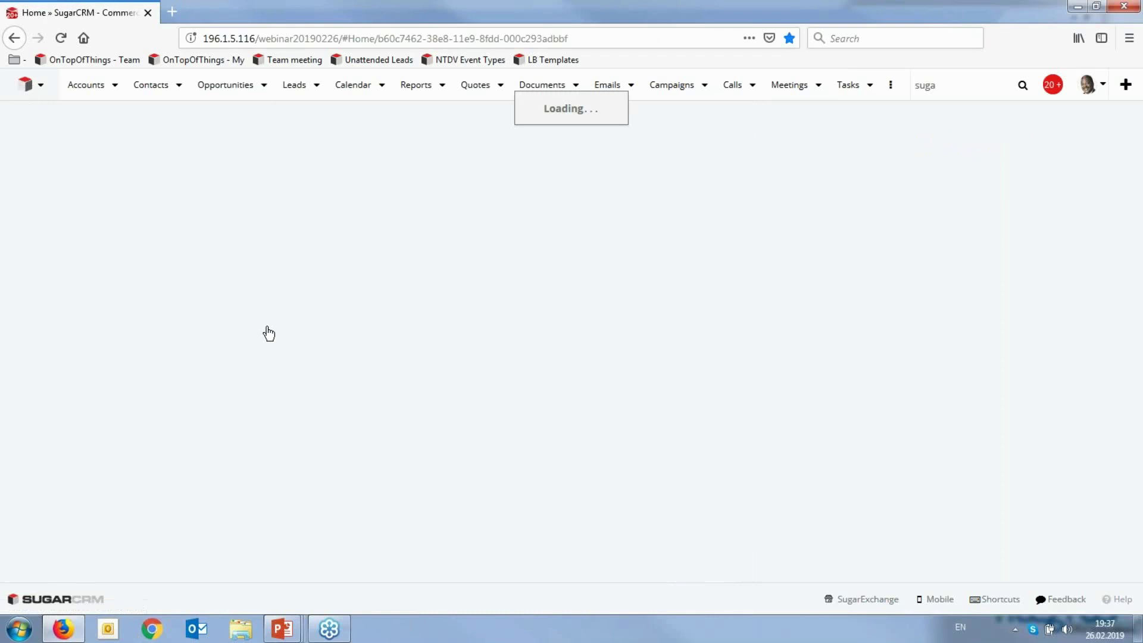
mouse_move(955, 351)
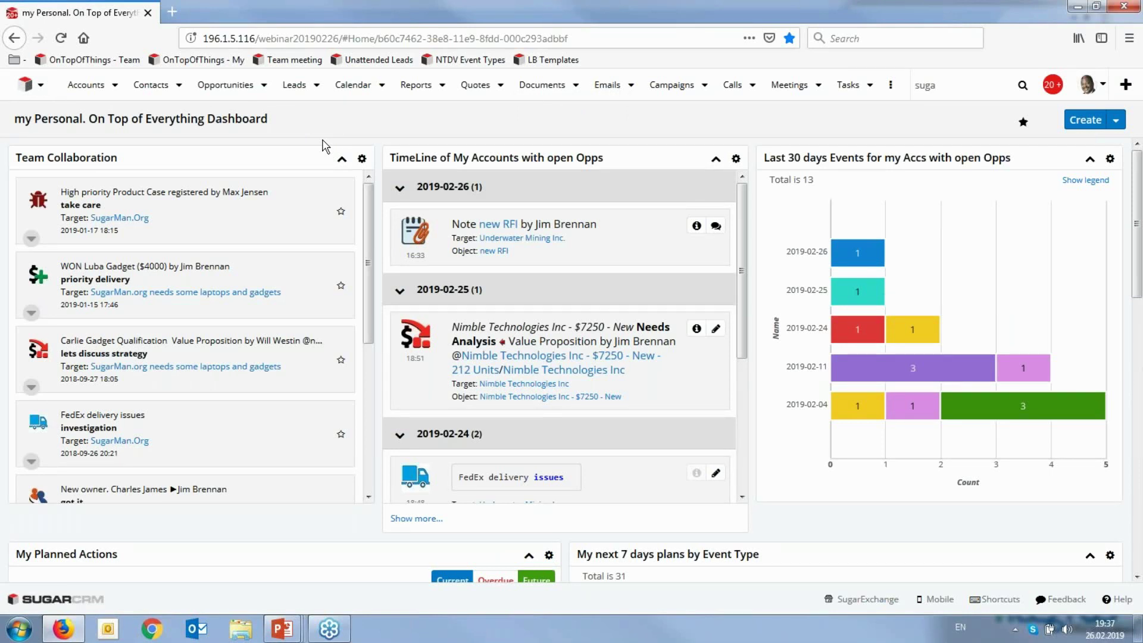
click(295, 59)
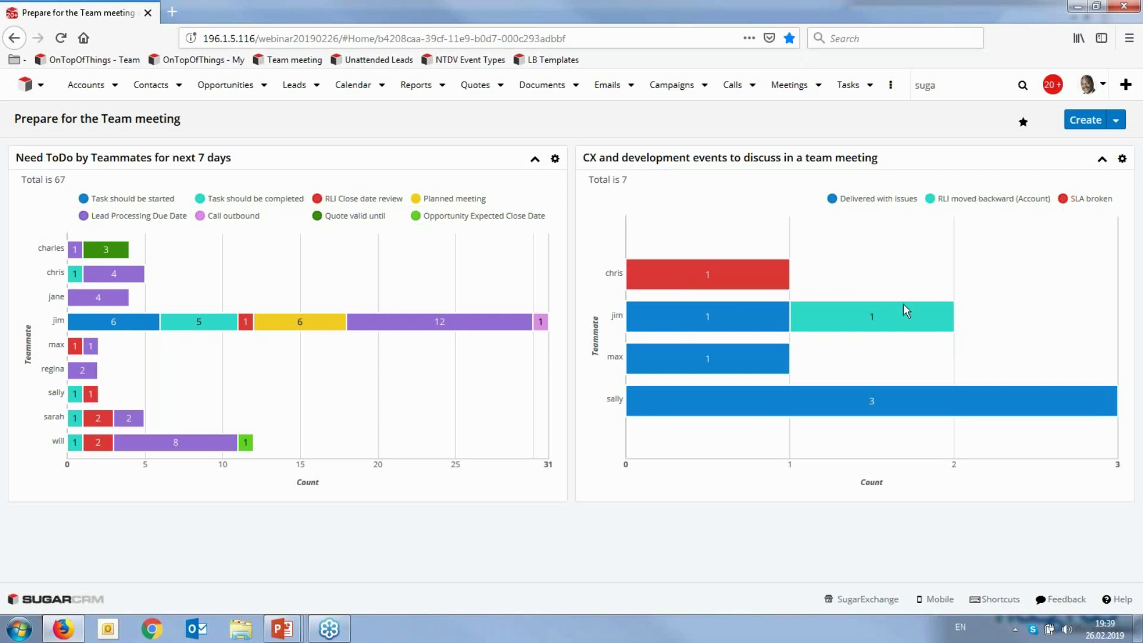
mouse_move(871, 319)
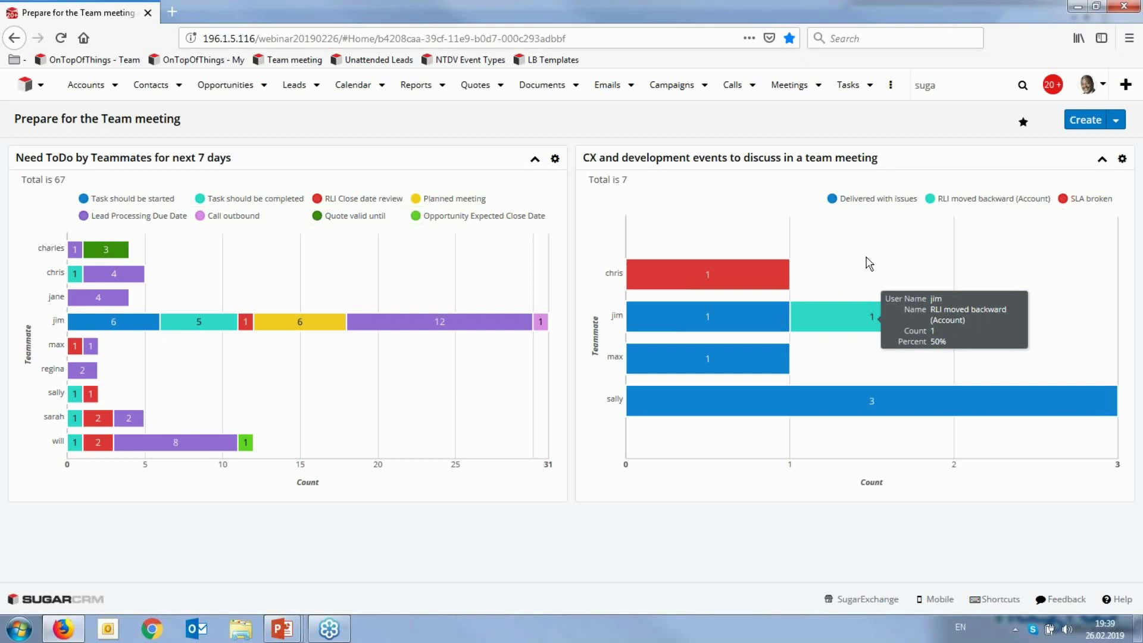
- Drill into the RLI moved backward (Account) bar, preview its Timeline record, and return to the Prepare for the Team meeting dashboard
click(863, 316)
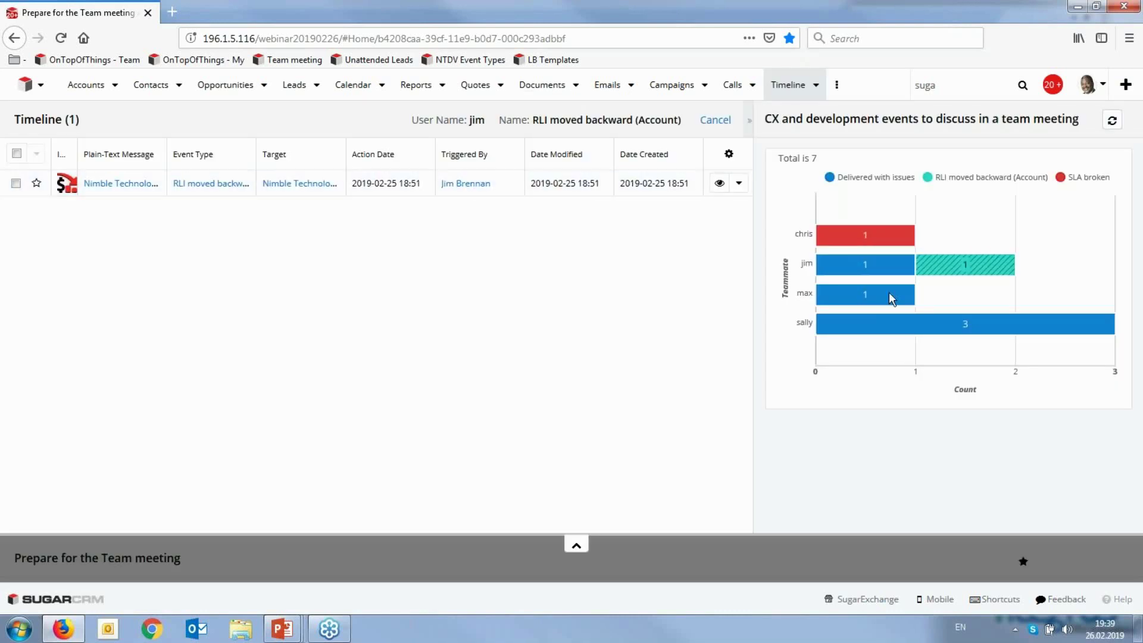
click(719, 183)
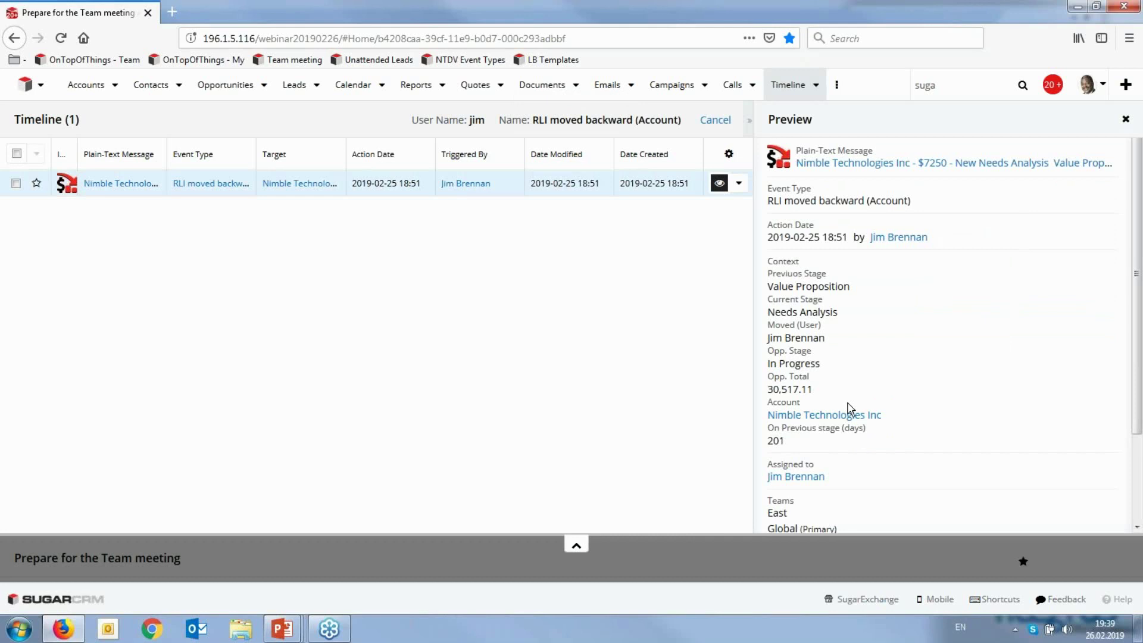
click(715, 120)
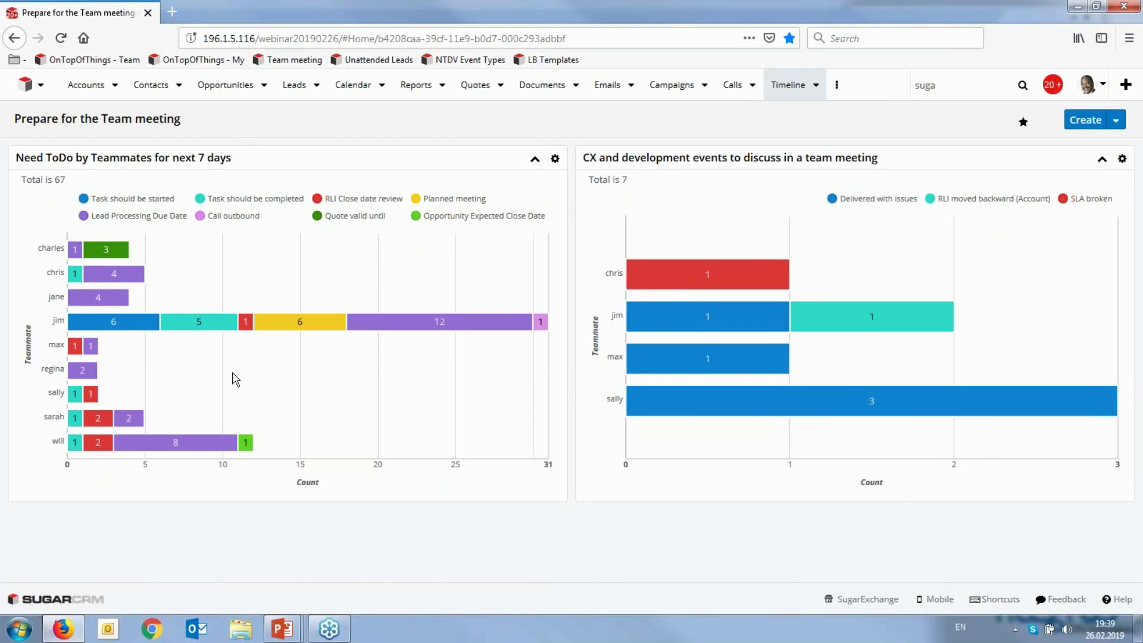
mouse_move(110, 323)
mouse_move(421, 334)
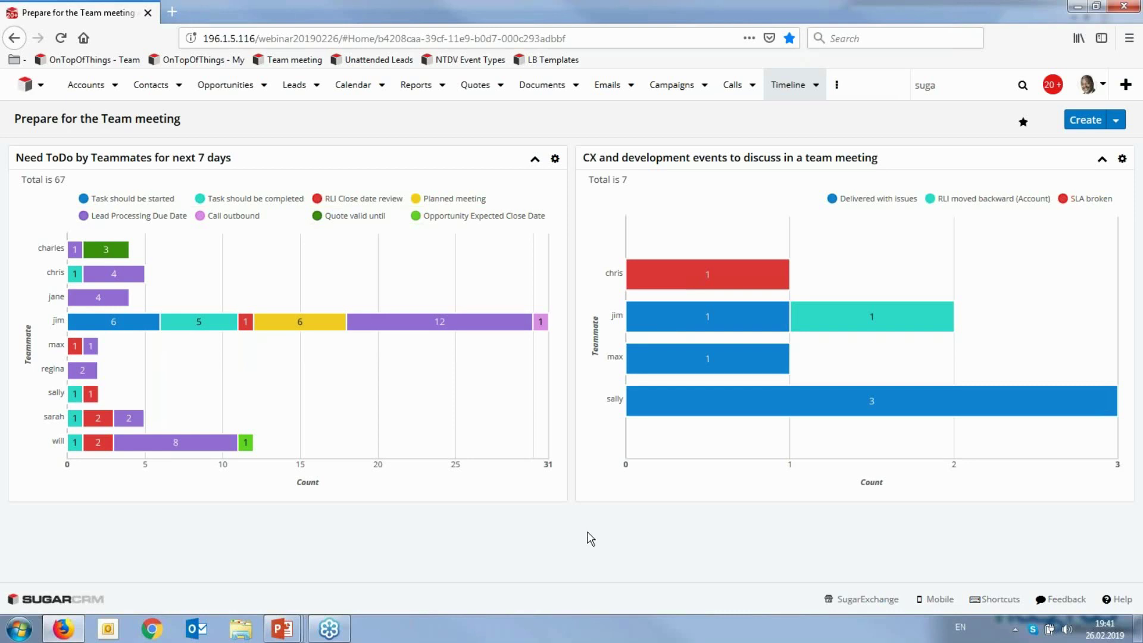
- Review the Leads out of radar report from the Unattended Leads bookmark, and reopen the Team meeting dashboard
click(388, 62)
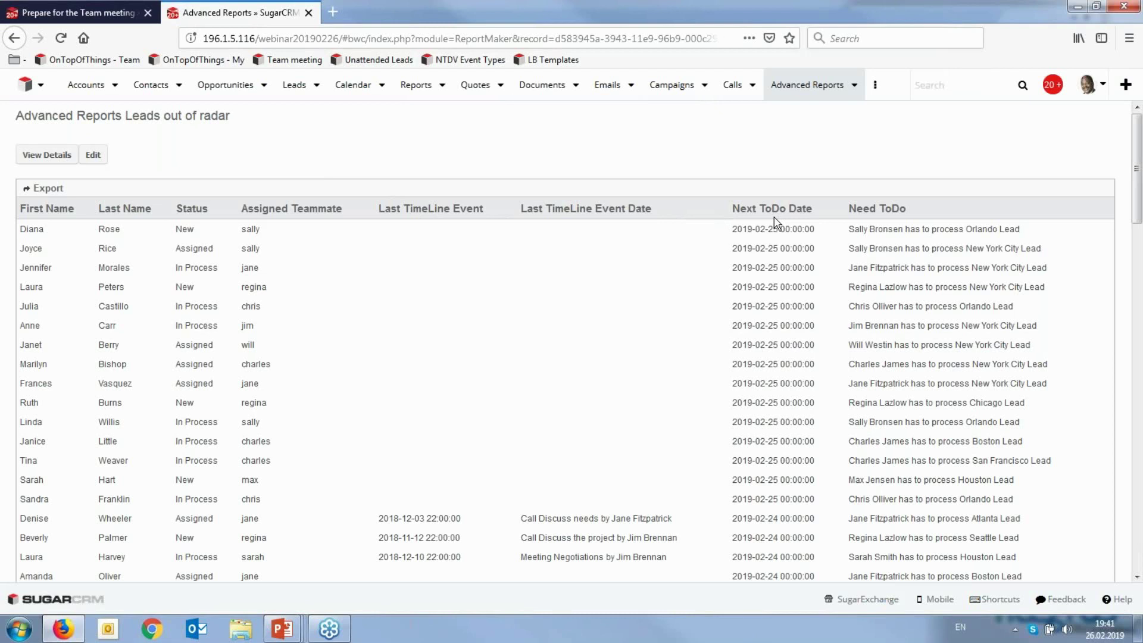
drag(733, 288, 814, 288)
click(776, 298)
drag(123, 115, 230, 122)
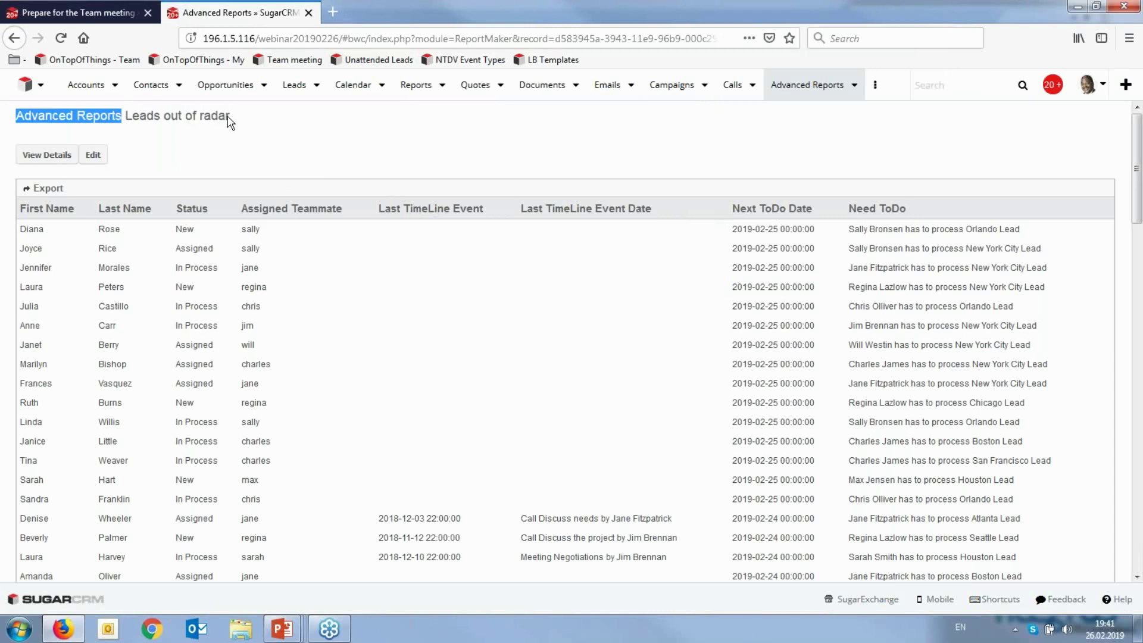
click(229, 120)
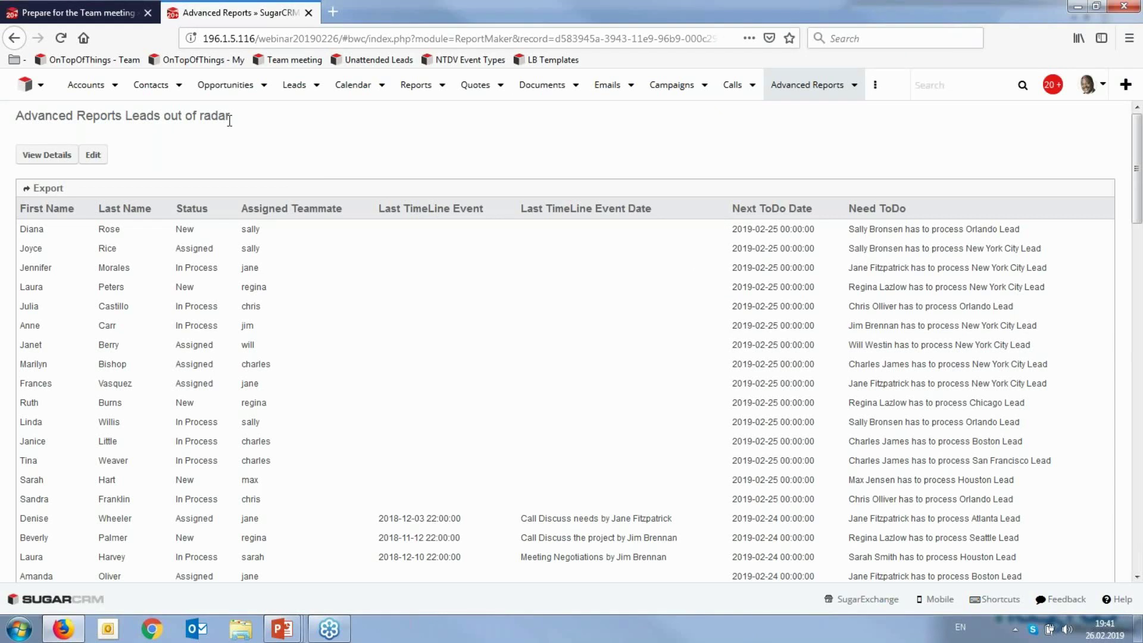
click(287, 60)
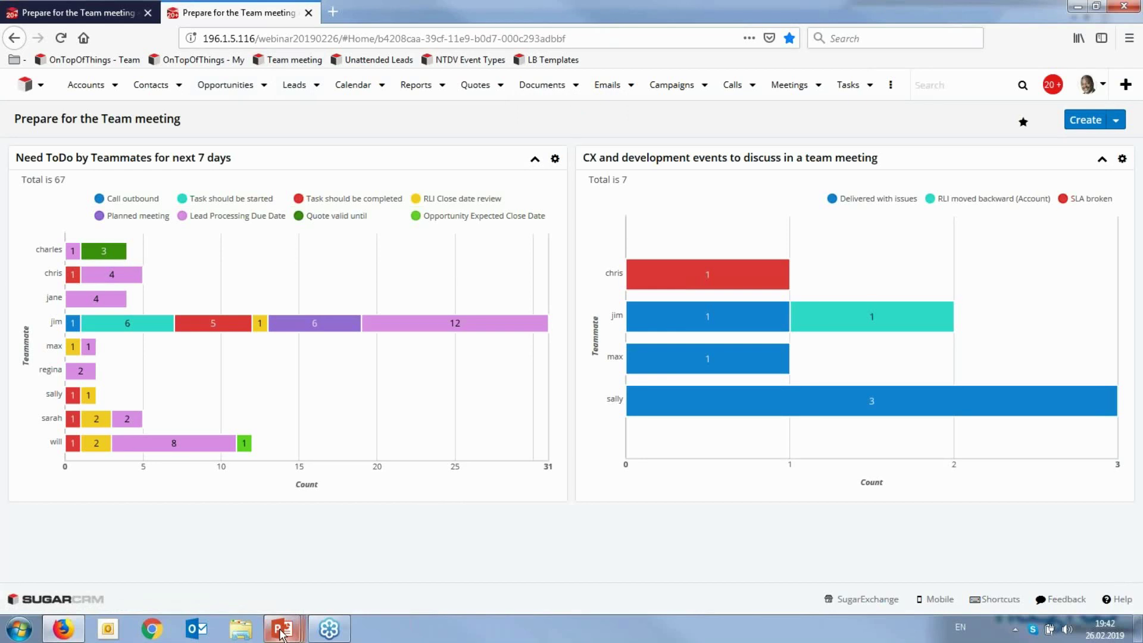
- Switch to the How to Enhance Sugar presentation in PowerPoint and display slide 6, You get with Event Management Suite
mouse_move(282, 634)
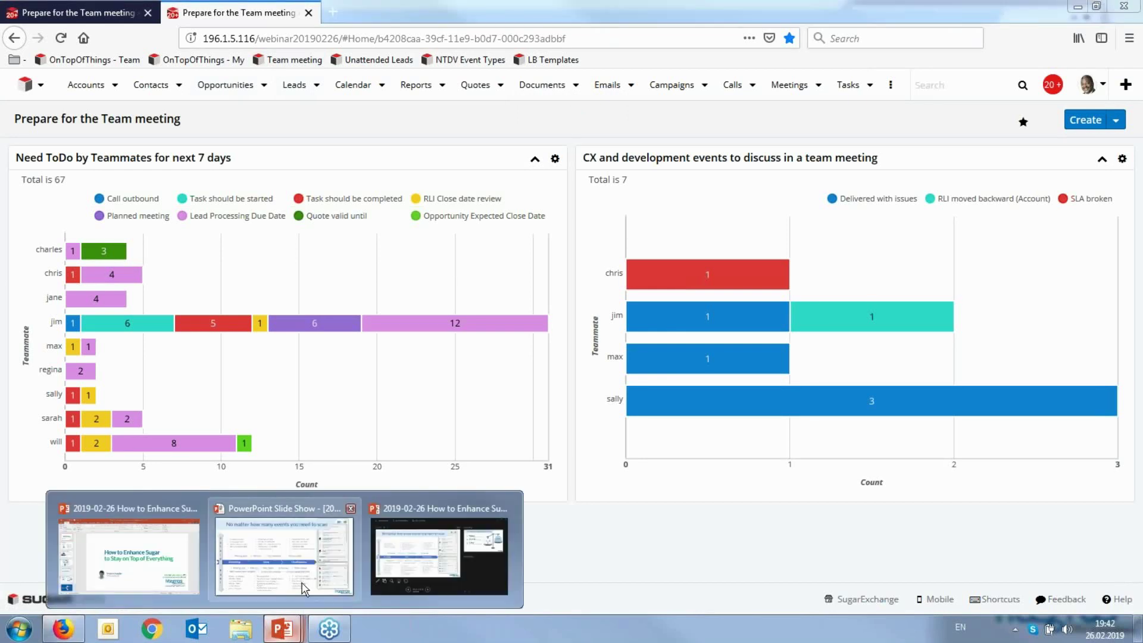
click(172, 568)
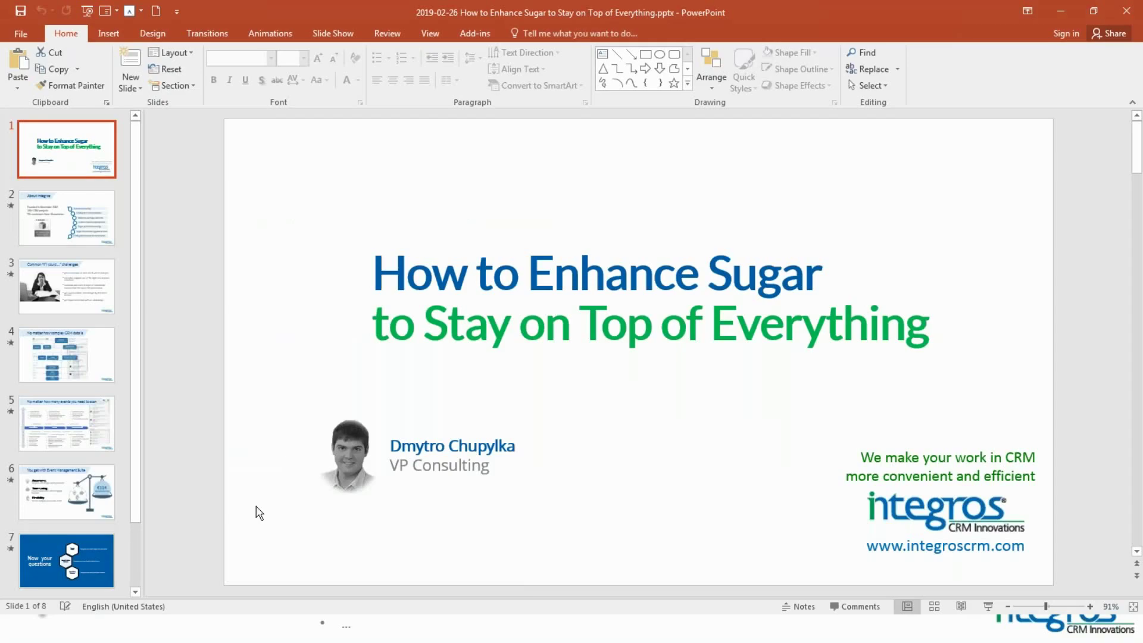
click(48, 439)
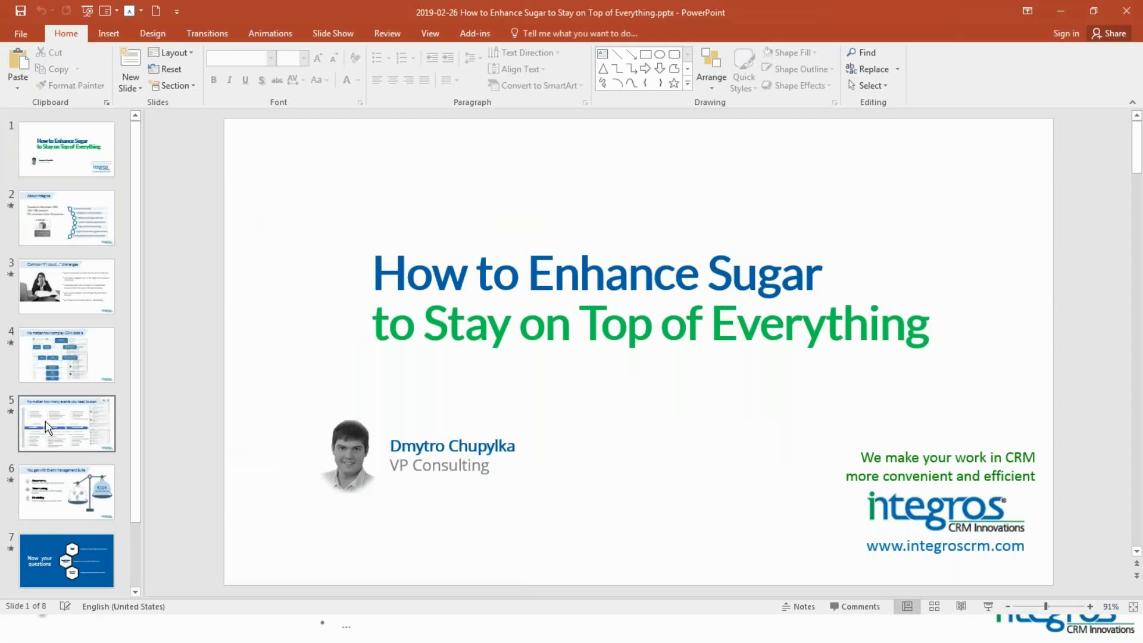
click(75, 488)
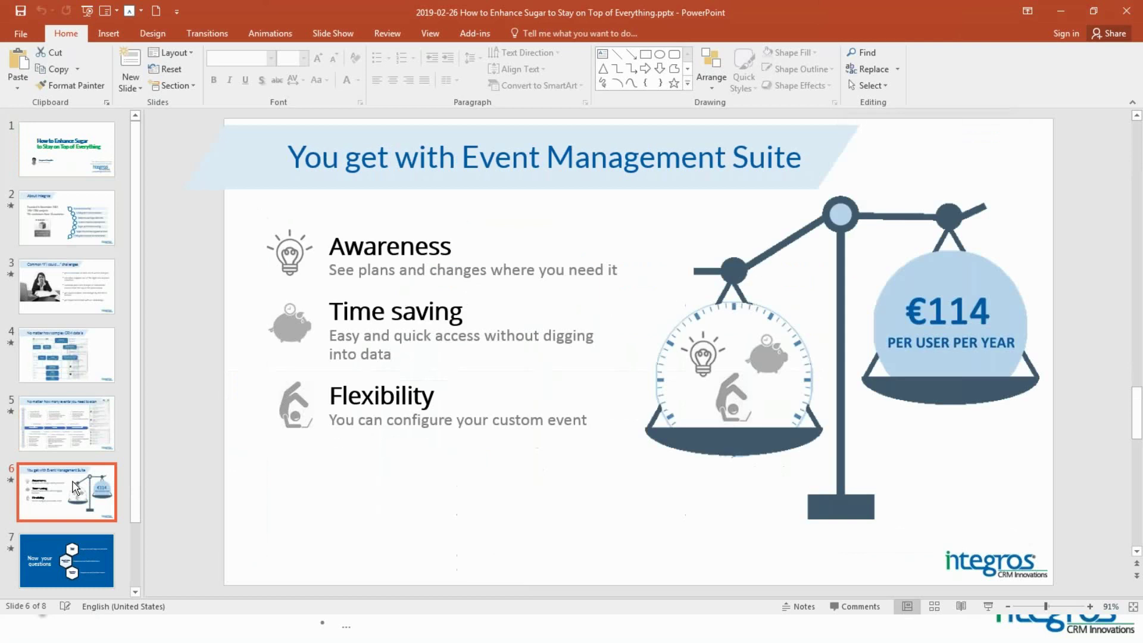